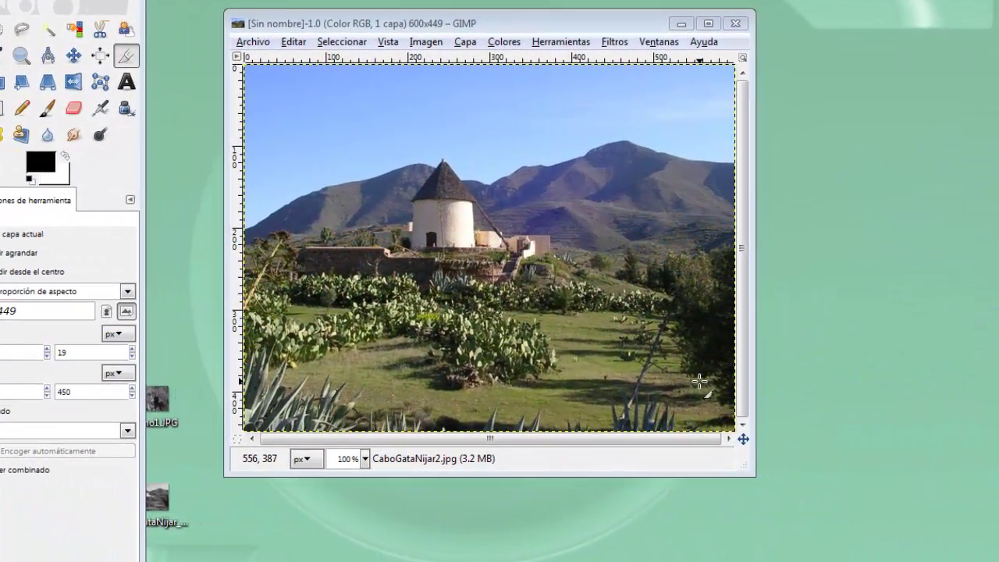
# Step: Tear off the Filtros > Decorativos menu into a floating window at the upper right
pyautogui.rightClick(485, 155)
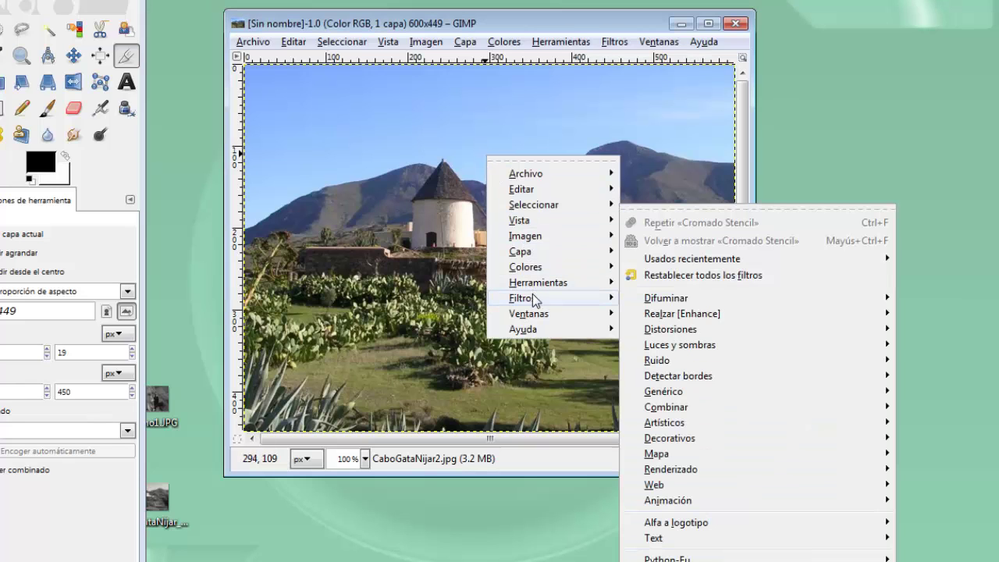
pyautogui.moveTo(522, 298)
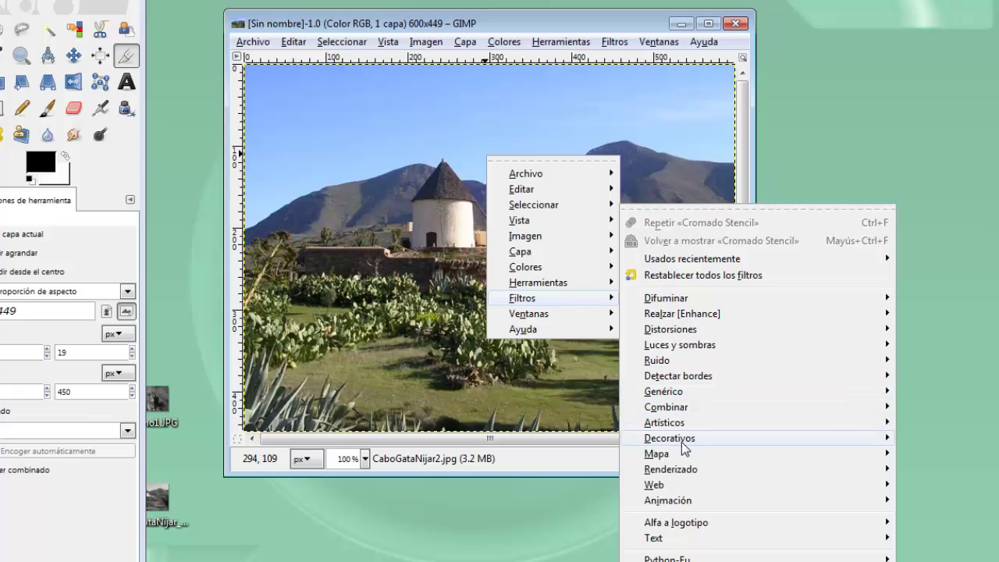
pyautogui.moveTo(669, 438)
pyautogui.click(559, 436)
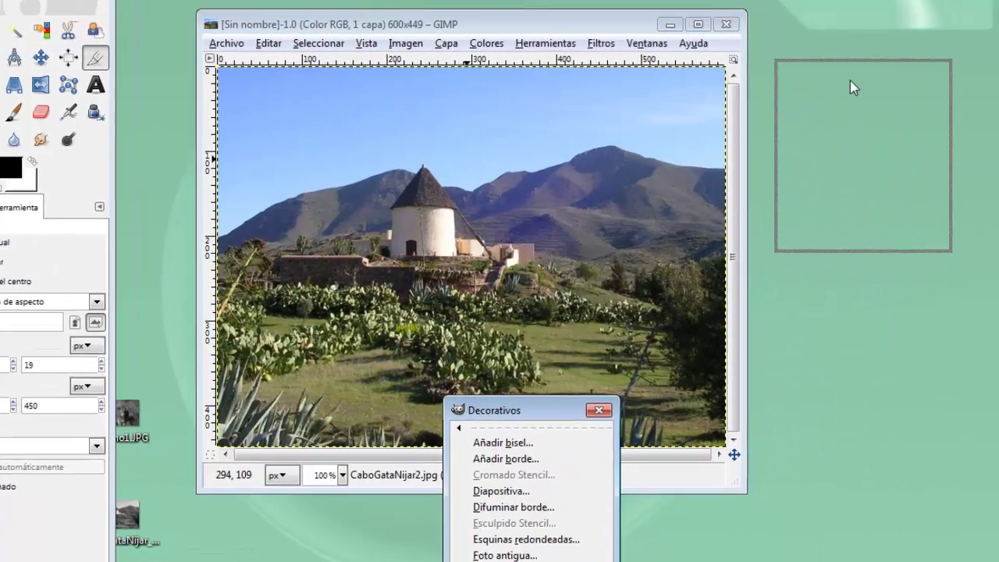
pyautogui.moveTo(535, 402); pyautogui.dragTo(827, 69)
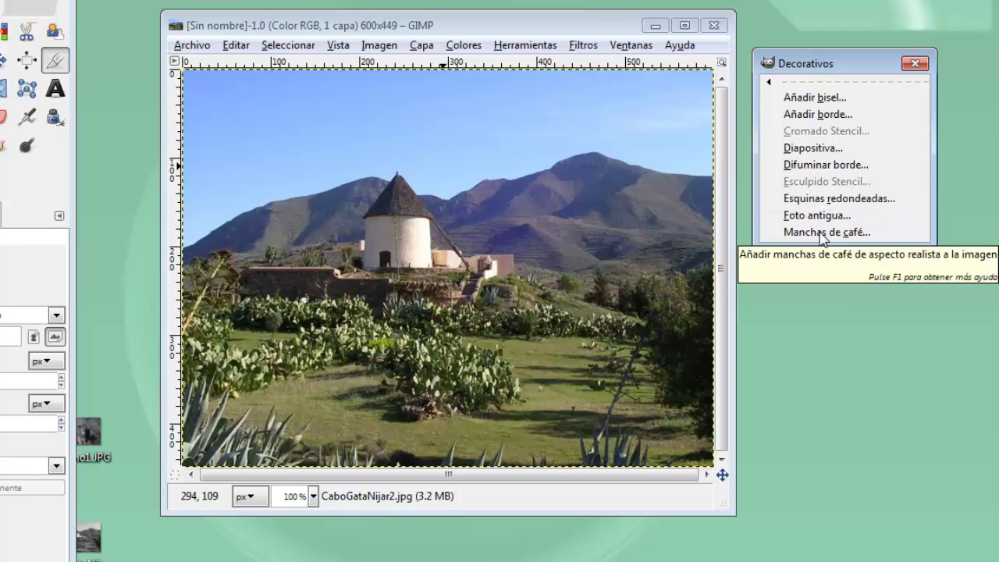
pyautogui.click(813, 98)
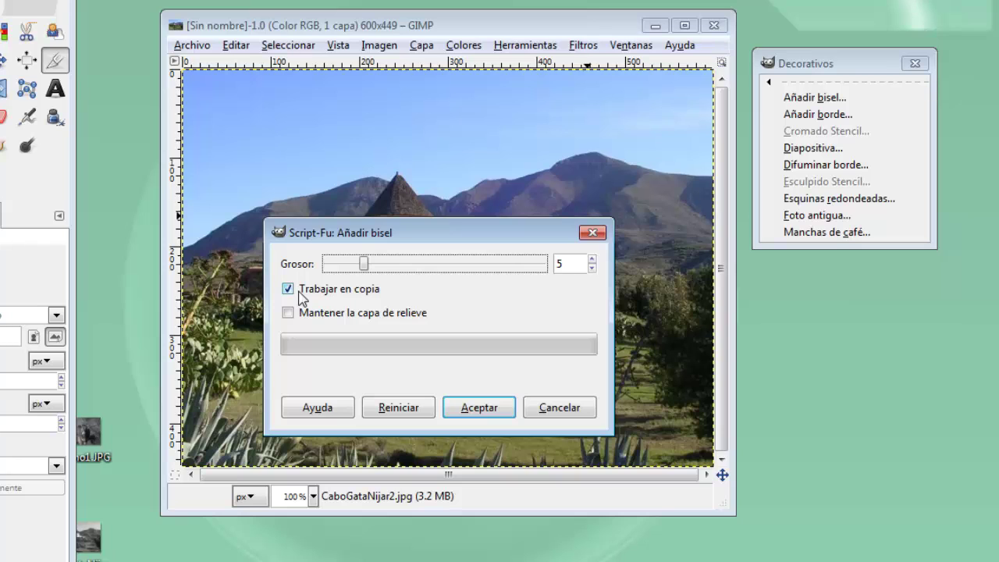
pyautogui.click(492, 409)
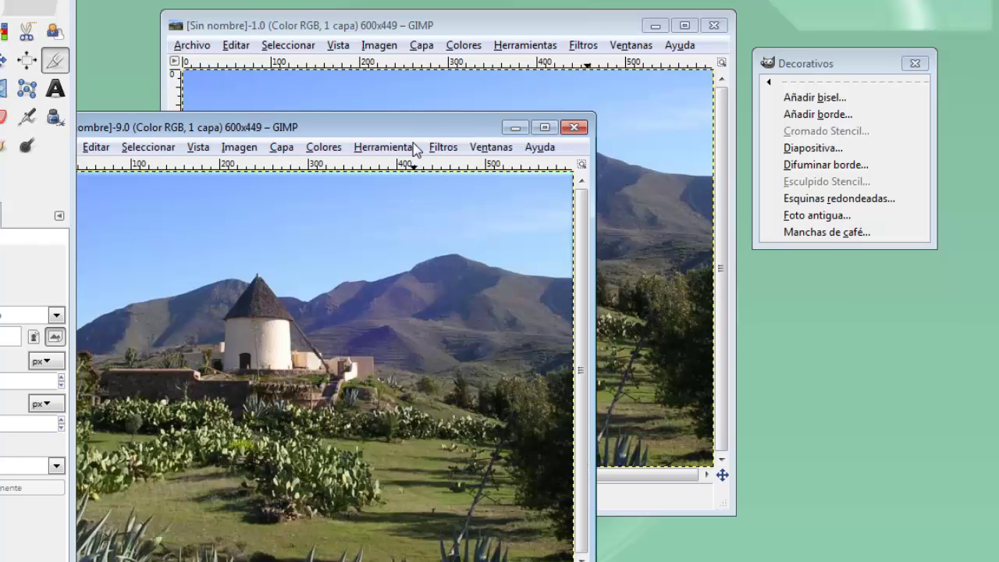
pyautogui.moveTo(418, 130); pyautogui.dragTo(561, 62)
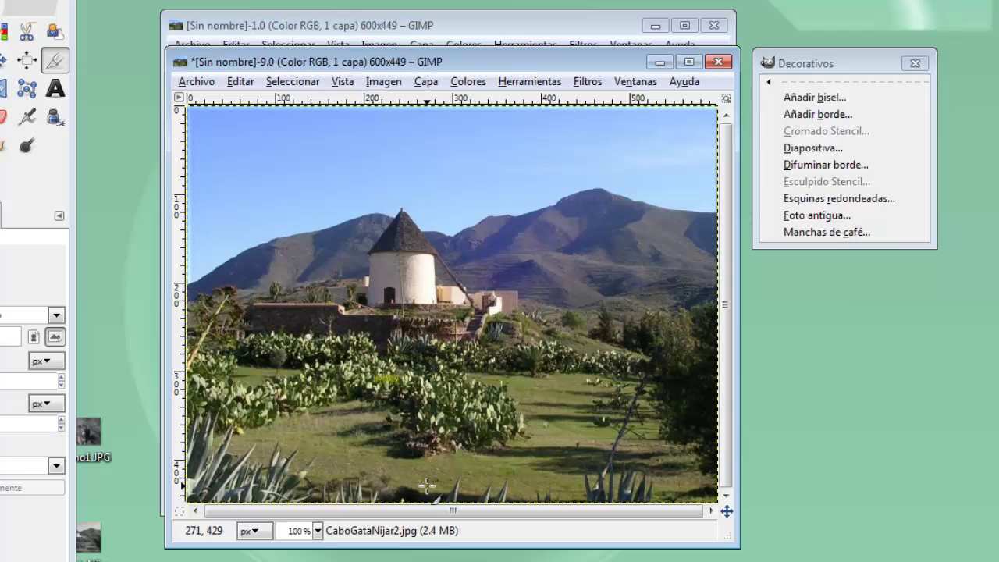
pyautogui.click(719, 62)
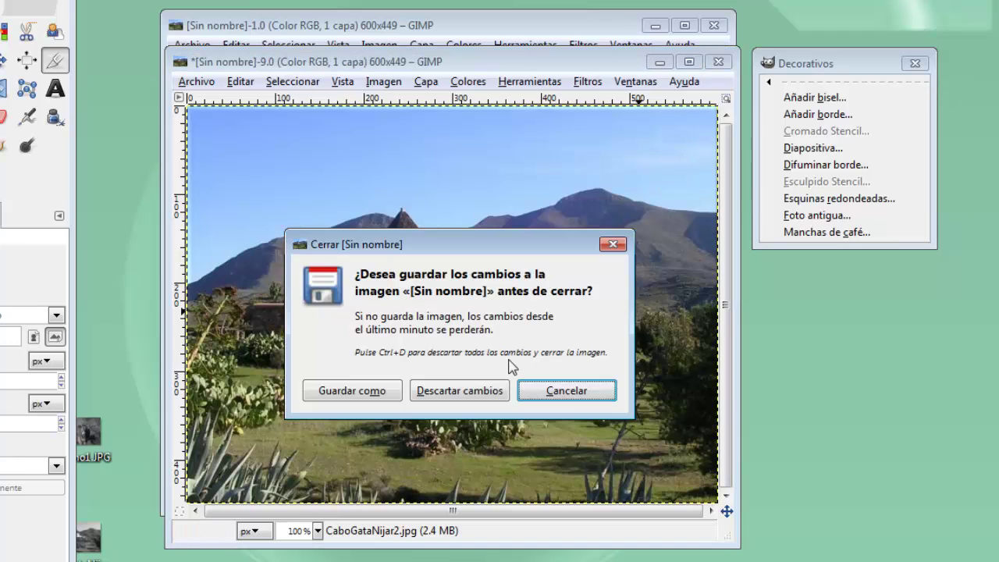
pyautogui.click(459, 390)
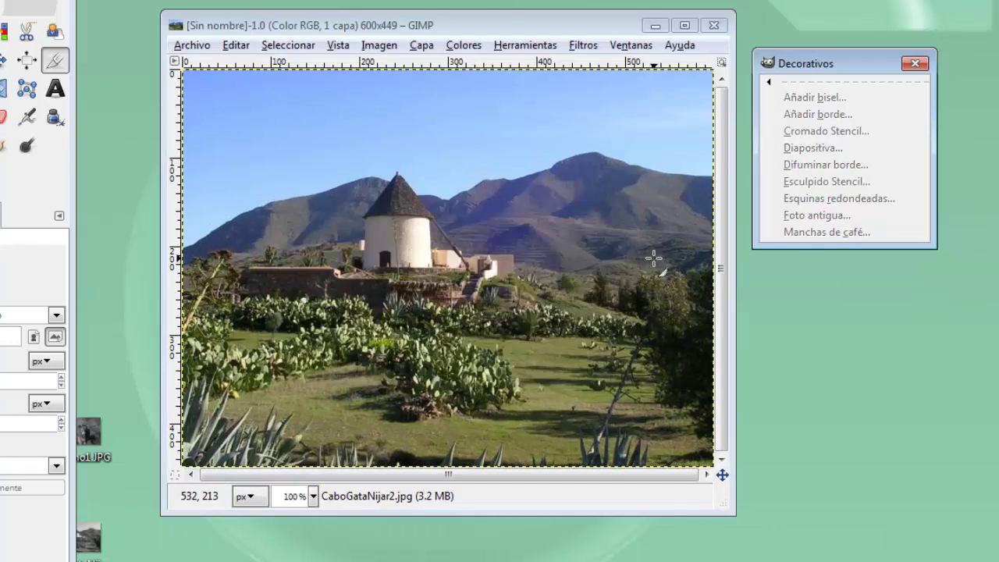
pyautogui.click(616, 30)
pyautogui.click(797, 103)
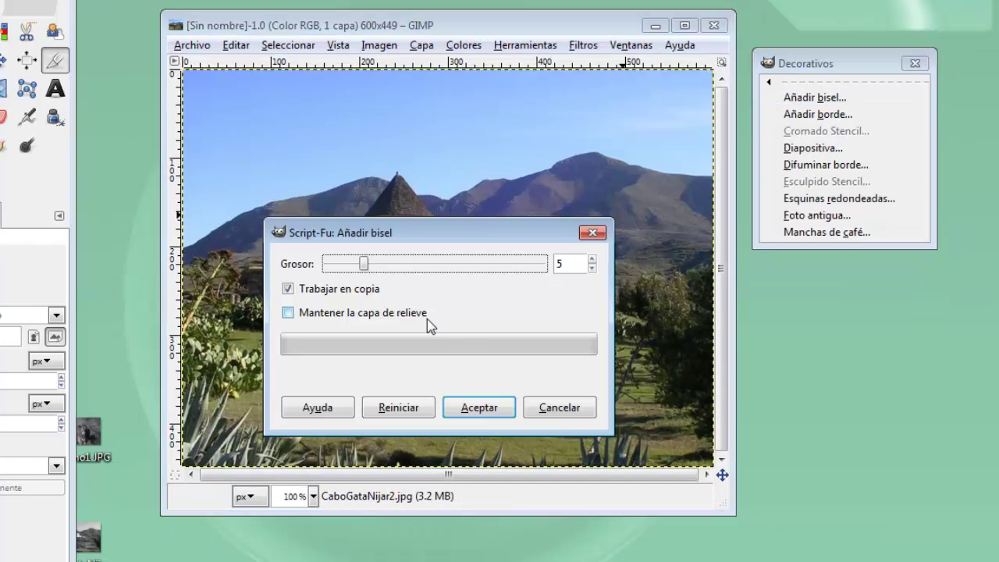
pyautogui.moveTo(364, 265); pyautogui.dragTo(469, 265)
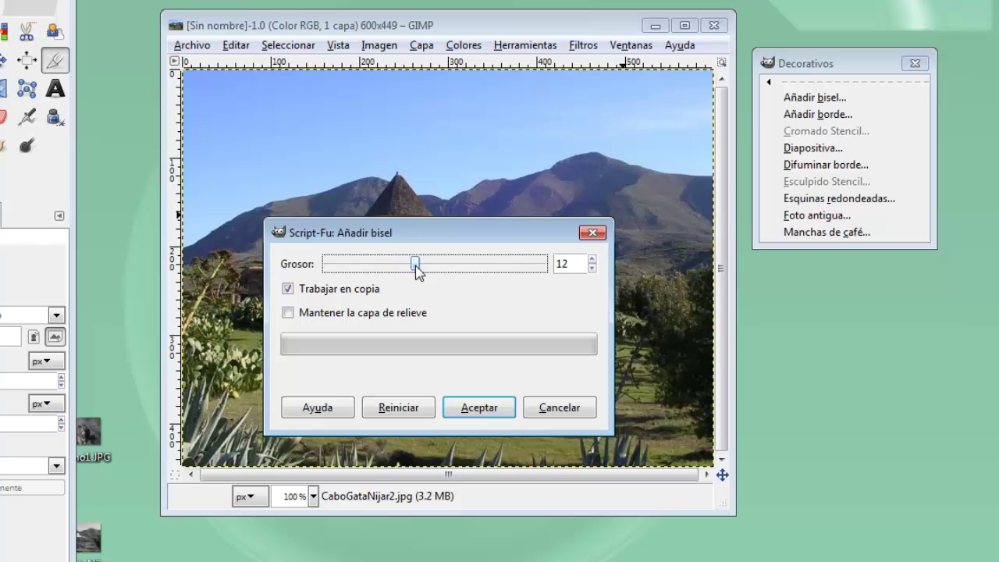
pyautogui.click(479, 407)
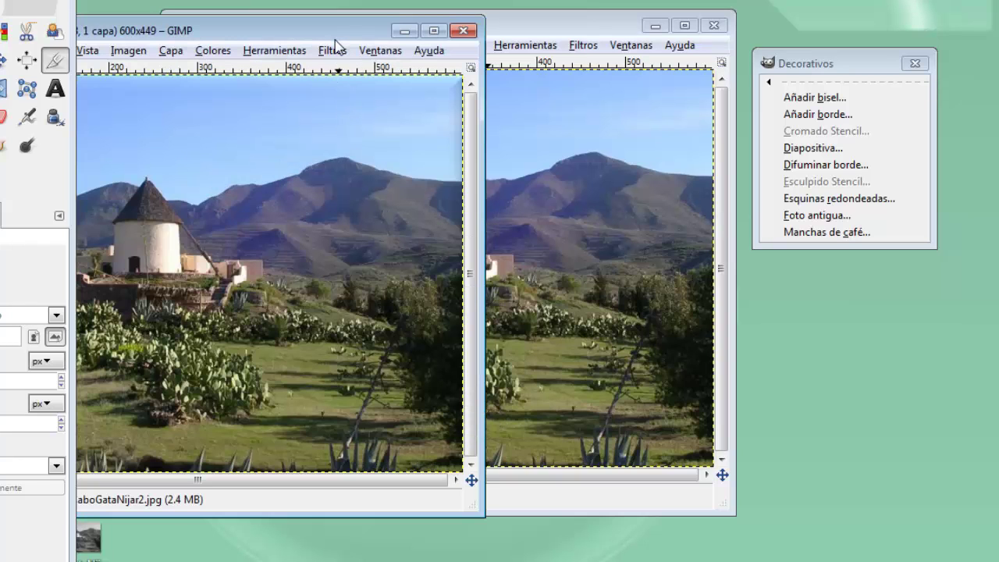
pyautogui.moveTo(341, 43); pyautogui.dragTo(539, 52)
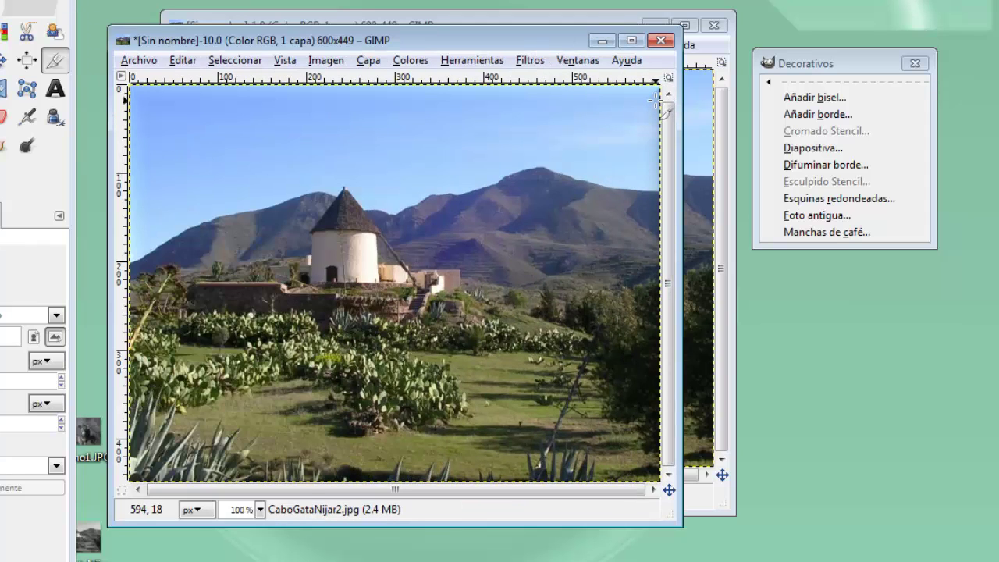
pyautogui.scroll(1, 656, 100)
pyautogui.scroll(1, 656, 99)
pyautogui.scroll(1, 655, 100)
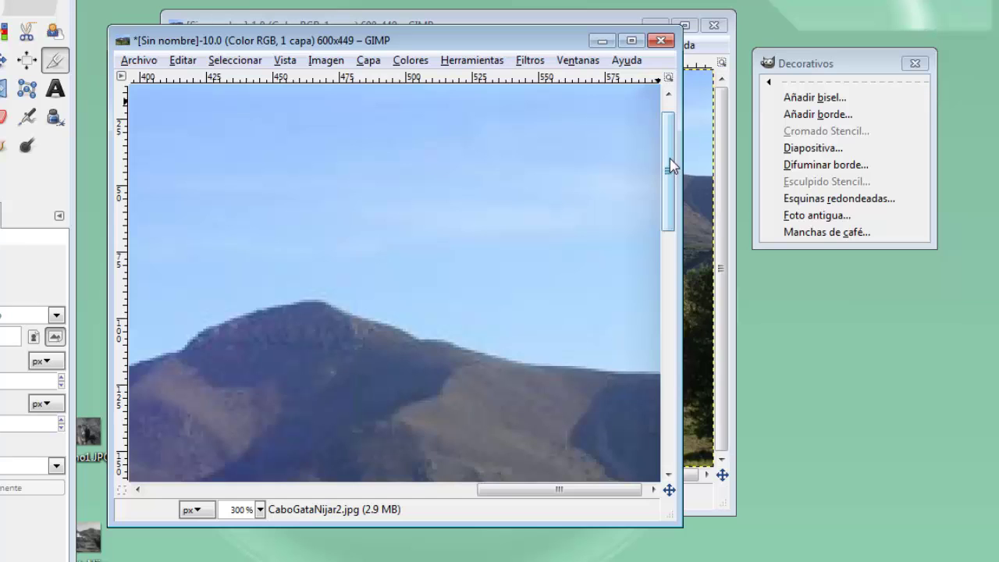
pyautogui.moveTo(671, 166)
pyautogui.mouseDown()
pyautogui.moveTo(684, 253)
pyautogui.moveTo(681, 399)
pyautogui.mouseUp()
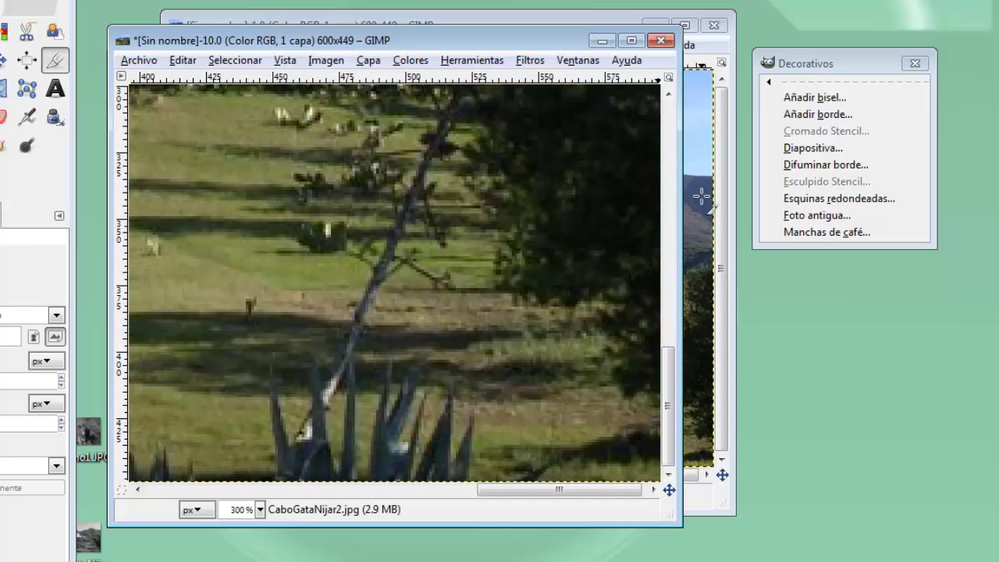
pyautogui.click(660, 39)
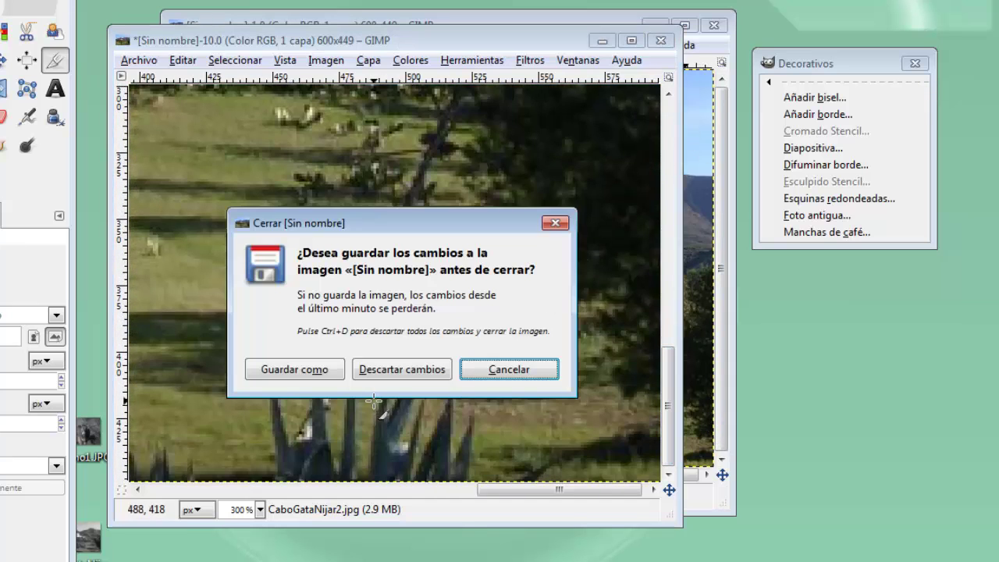
pyautogui.click(374, 371)
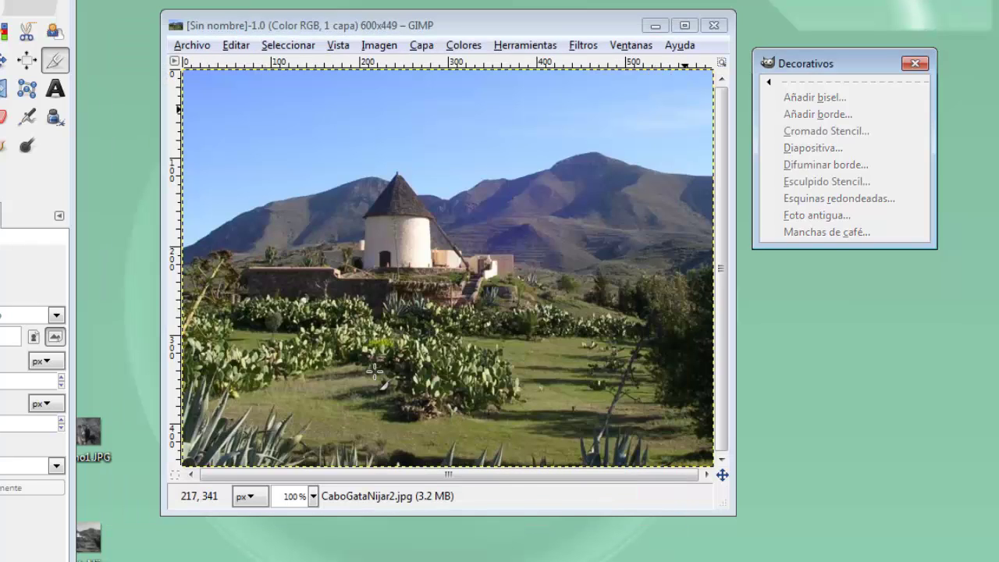
pyautogui.click(577, 28)
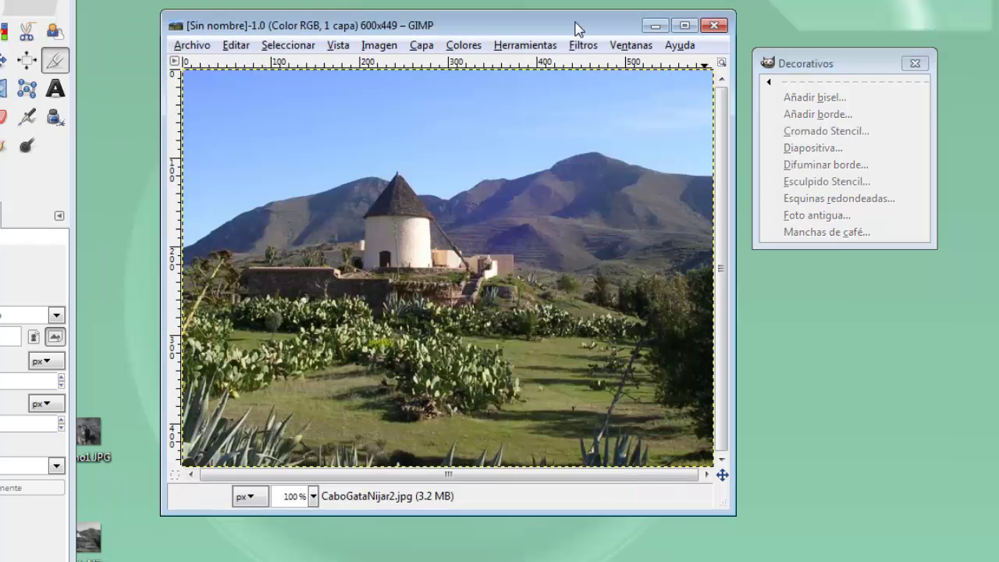
pyautogui.click(804, 117)
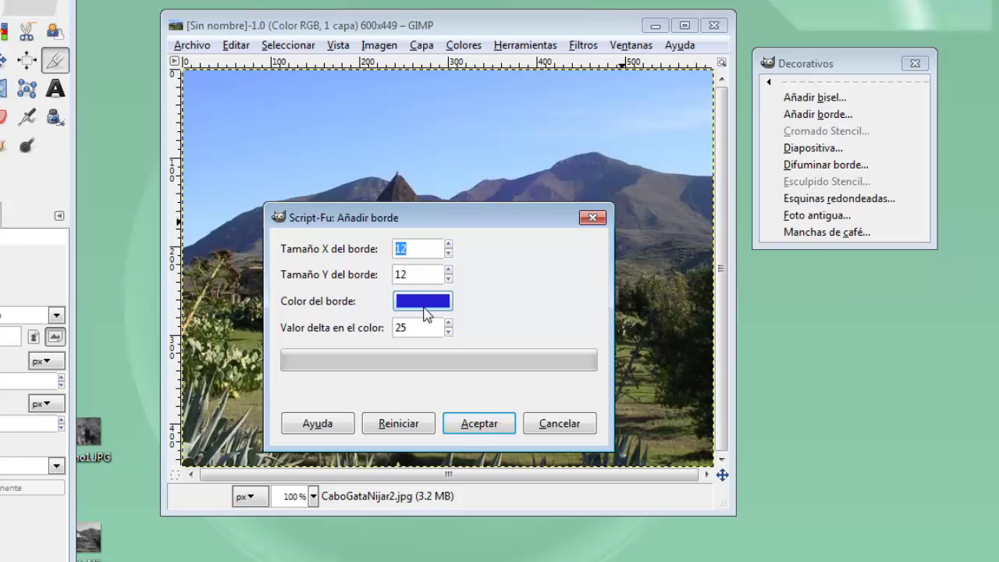
pyautogui.click(481, 424)
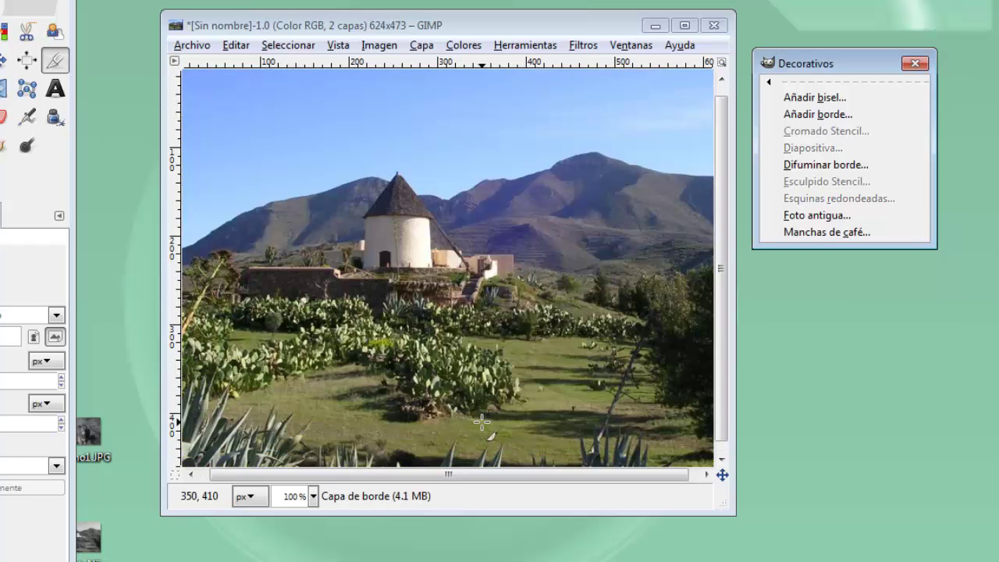
pyautogui.click(475, 26)
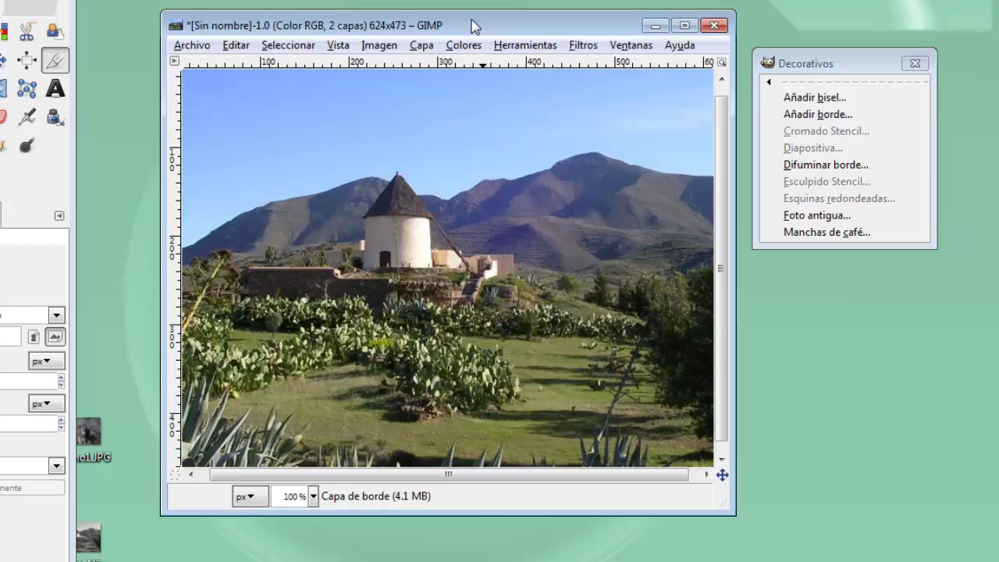
pyautogui.press('-')
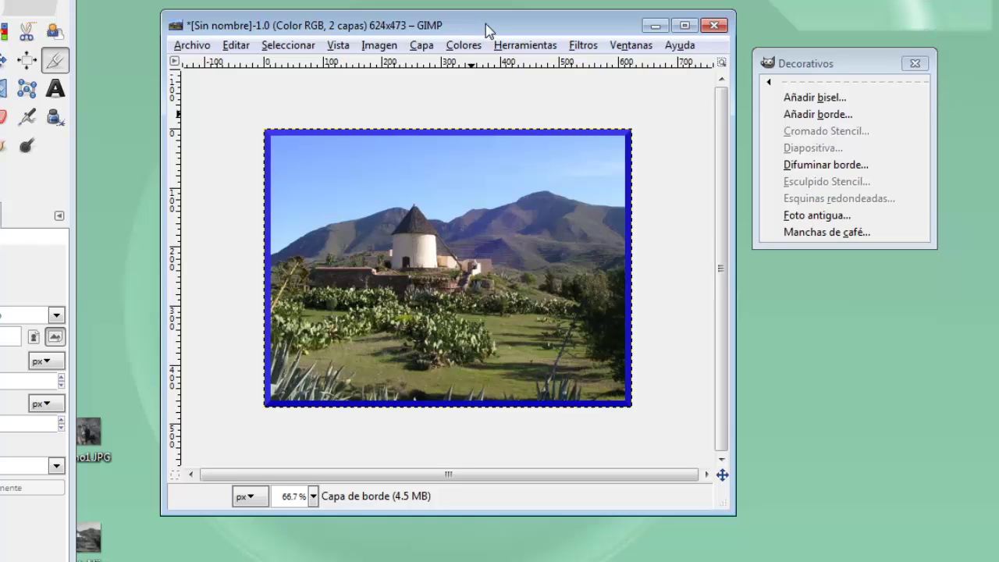
pyautogui.hotkey('ctrl', 'z')
pyautogui.press('1')
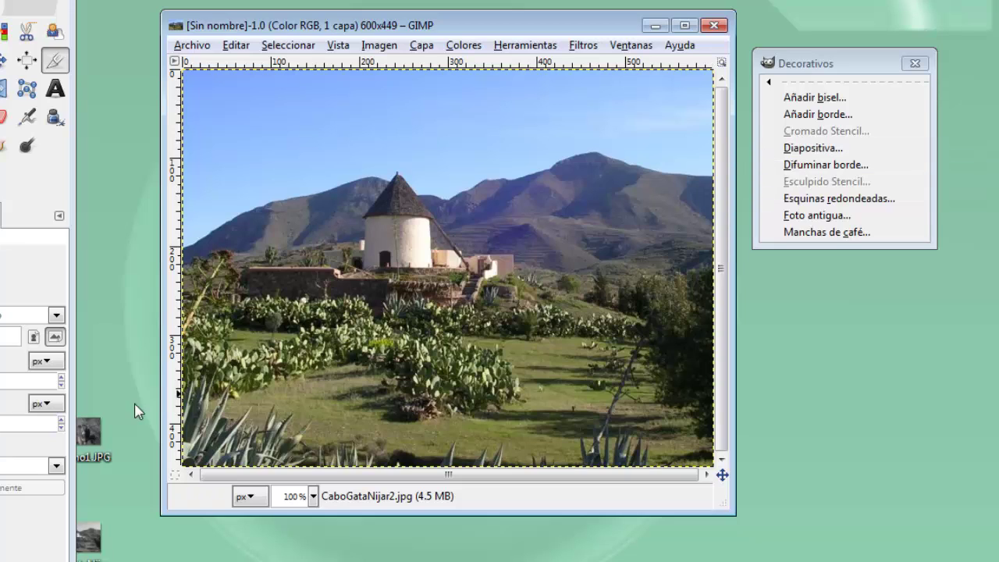
# Step: Open bovino1.JPG from the desktop in GIMP and move its window aside
pyautogui.click(84, 439)
pyautogui.rightClick(83, 437)
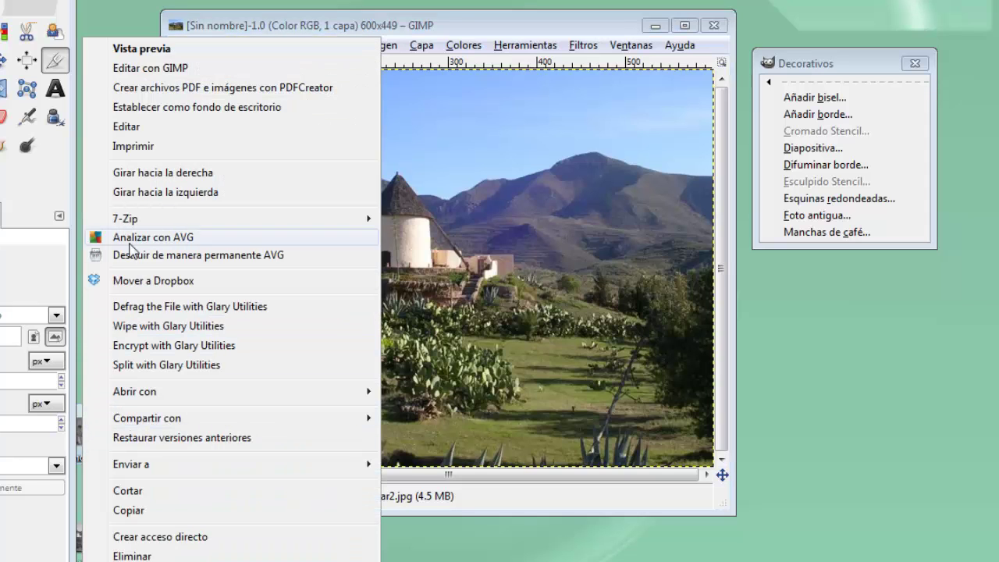
pyautogui.click(148, 68)
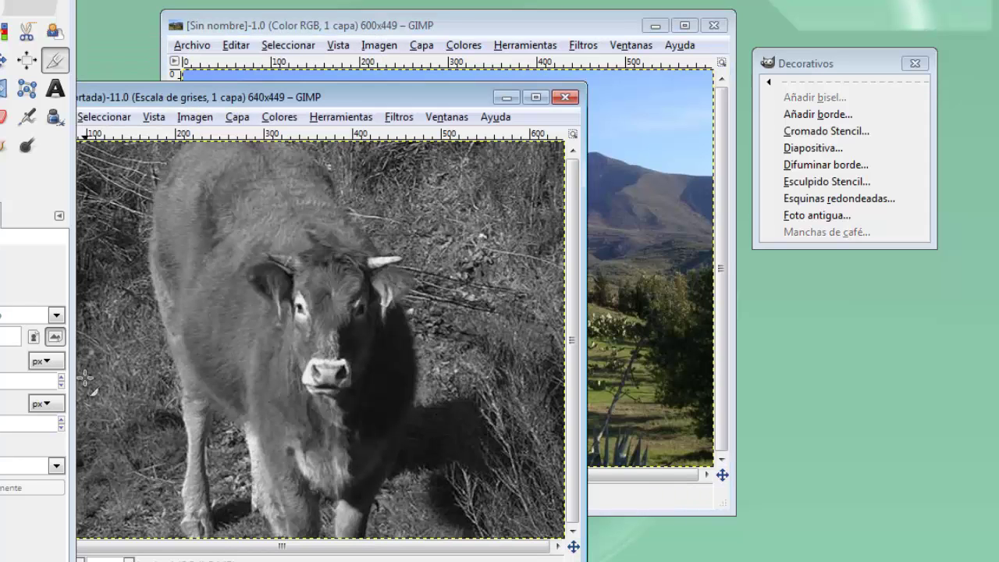
pyautogui.moveTo(222, 84); pyautogui.dragTo(416, 1)
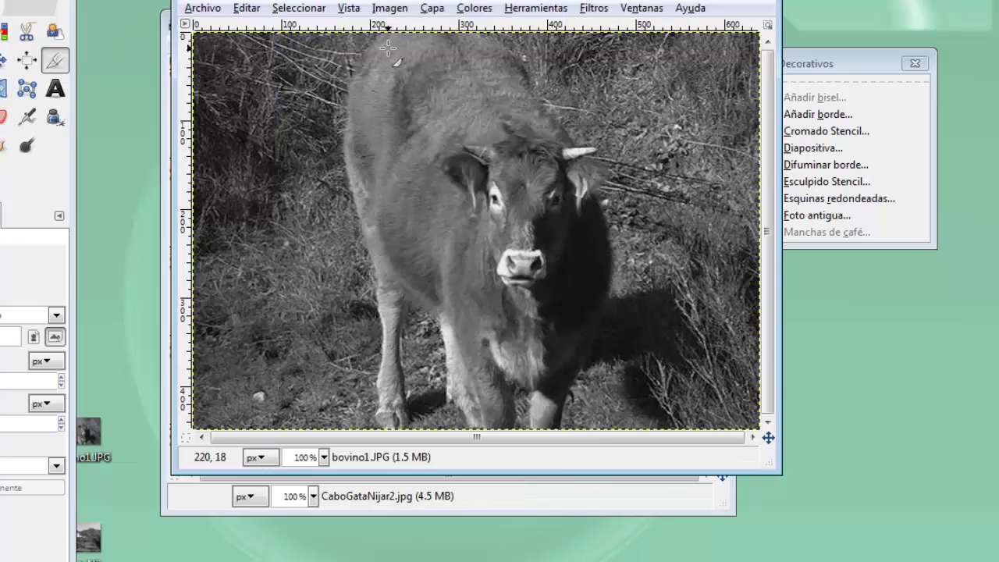
# Step: Open CaboGataNijar_escalagrises.jpg in GIMP and bring its window into view
pyautogui.rightClick(86, 553)
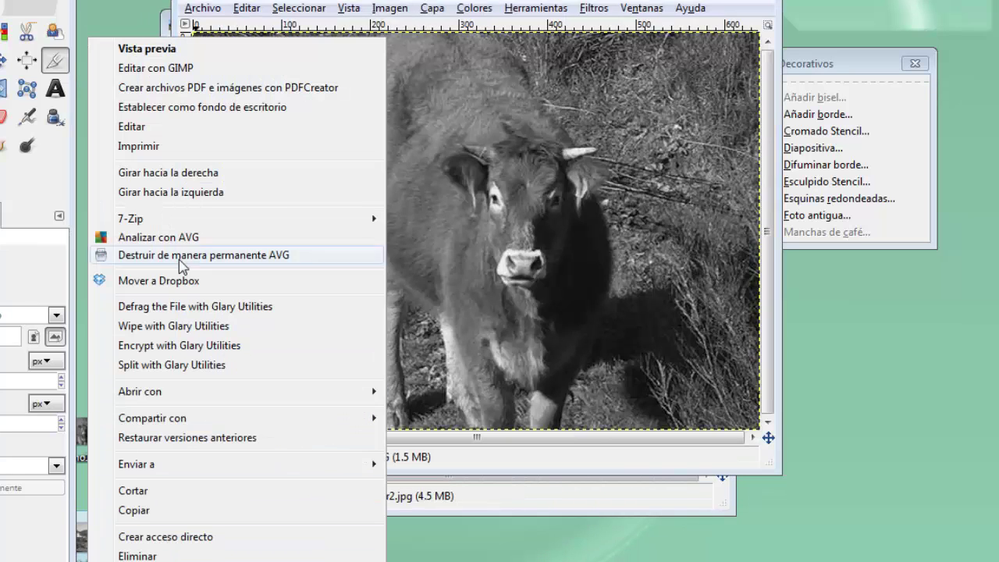
pyautogui.click(173, 71)
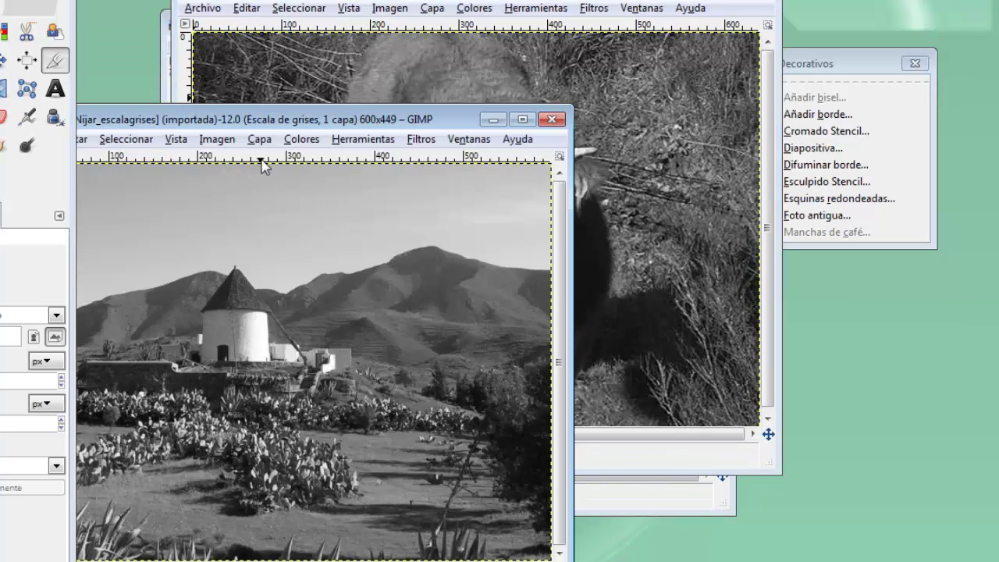
pyautogui.moveTo(275, 120); pyautogui.dragTo(380, 92)
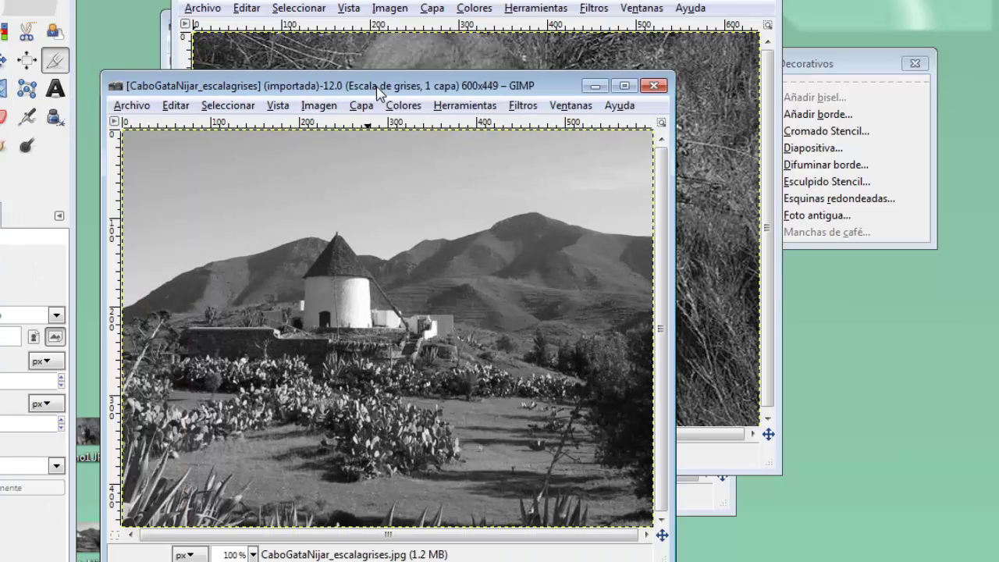
# Step: Apply Cromado Stencil to the greyscale photo using bovino1.JPG as the environment map
pyautogui.click(809, 133)
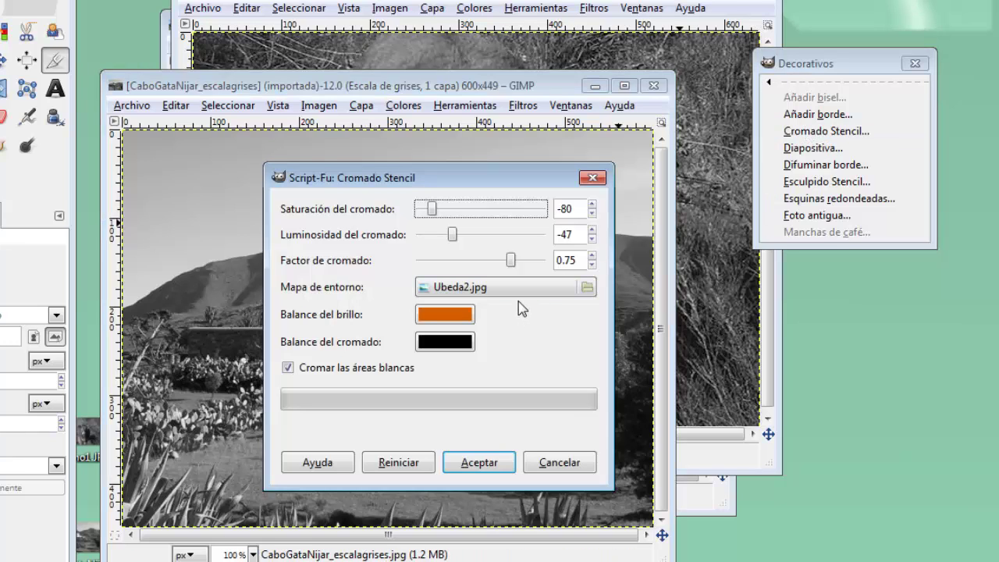
pyautogui.click(520, 291)
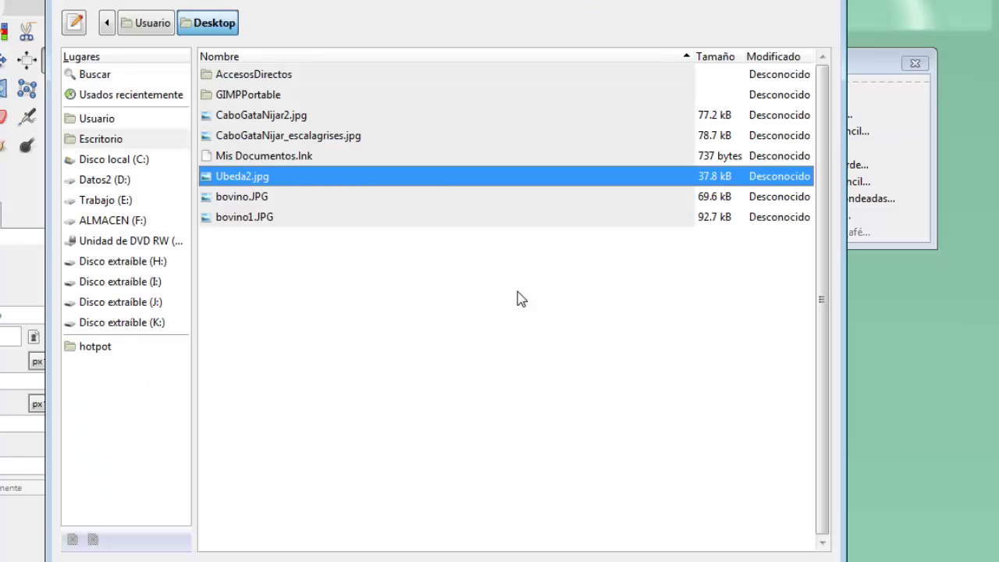
pyautogui.click(261, 220)
pyautogui.doubleClick(261, 219)
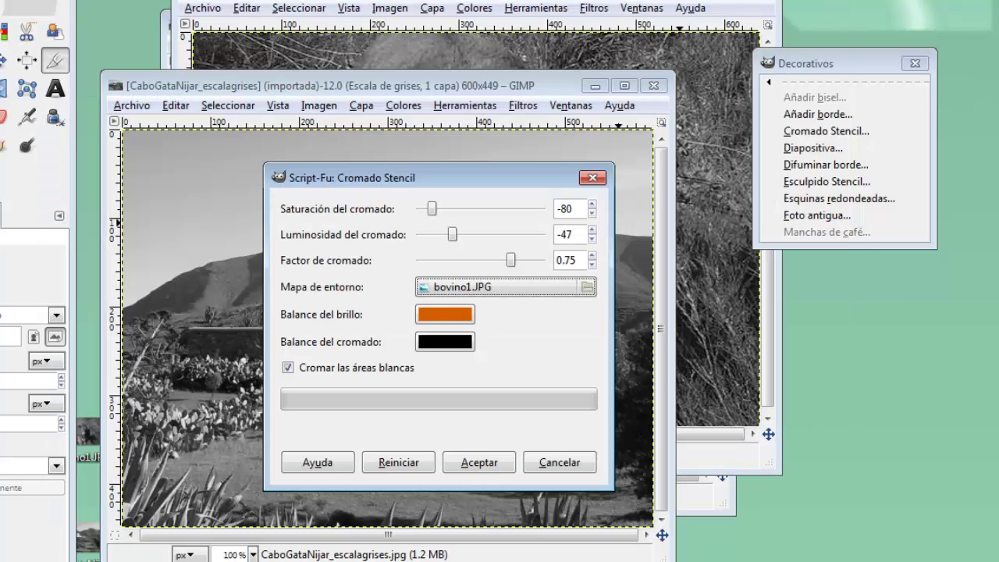
pyautogui.click(466, 463)
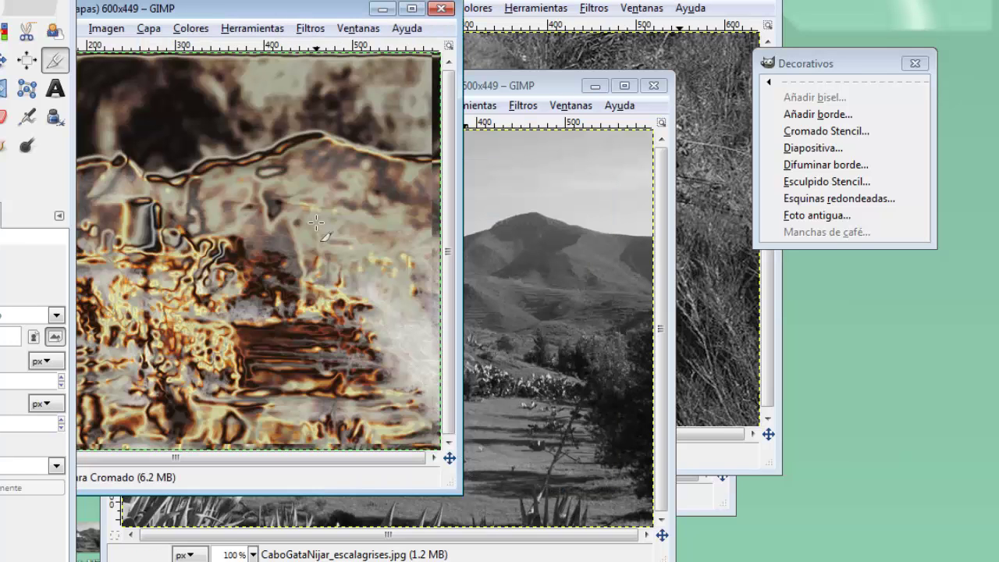
pyautogui.moveTo(264, 9); pyautogui.dragTo(538, 56)
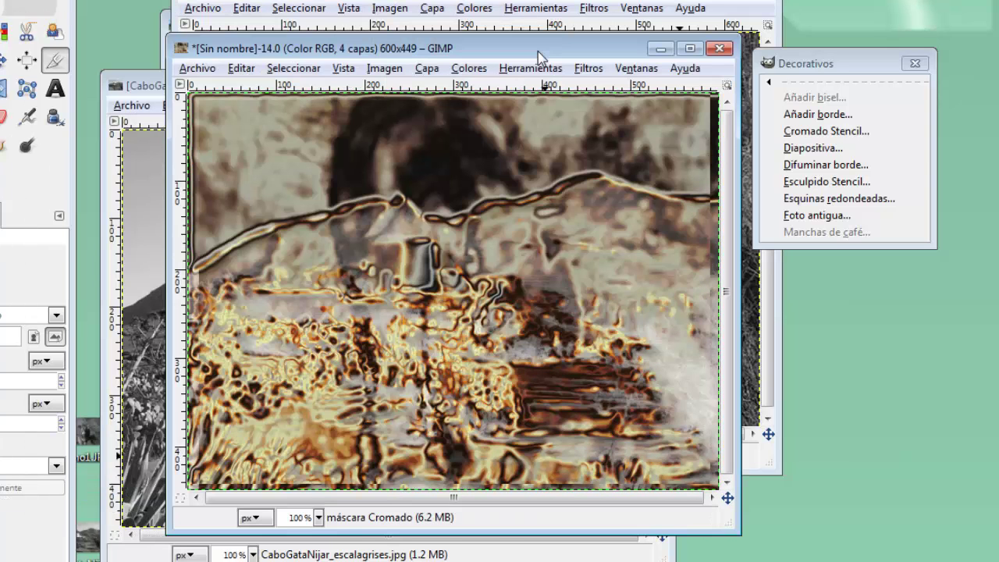
# Step: Discard the chrome stencil result and close the greyscale CaboGataNijar and bovino1 images
pyautogui.click(719, 51)
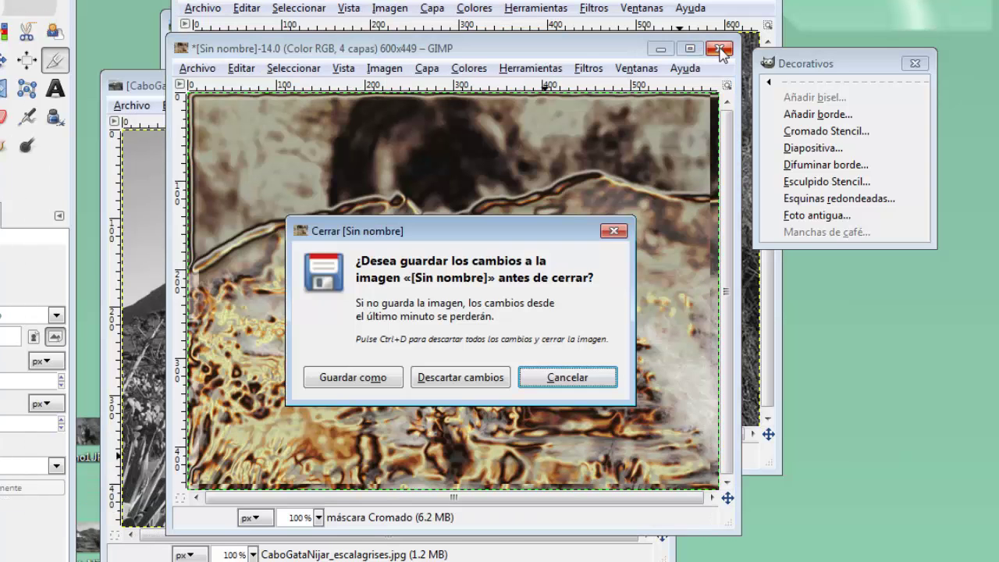
pyautogui.click(459, 378)
pyautogui.click(653, 85)
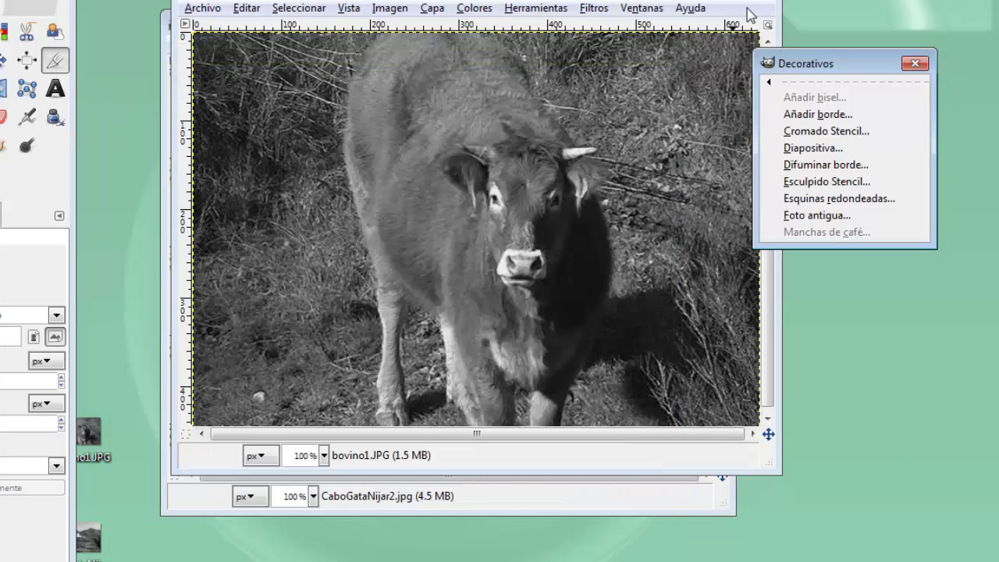
pyautogui.click(765, 0)
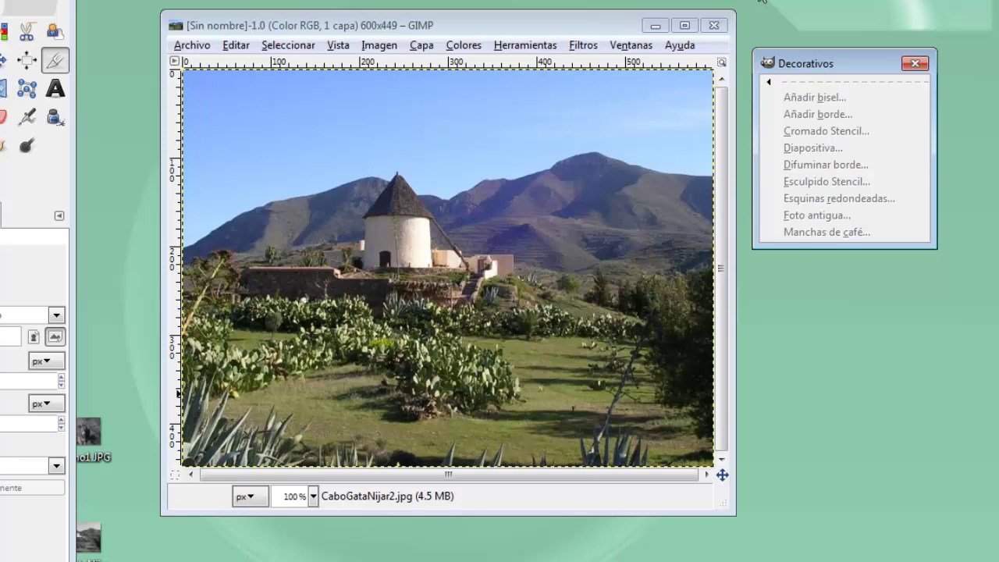
pyautogui.click(618, 32)
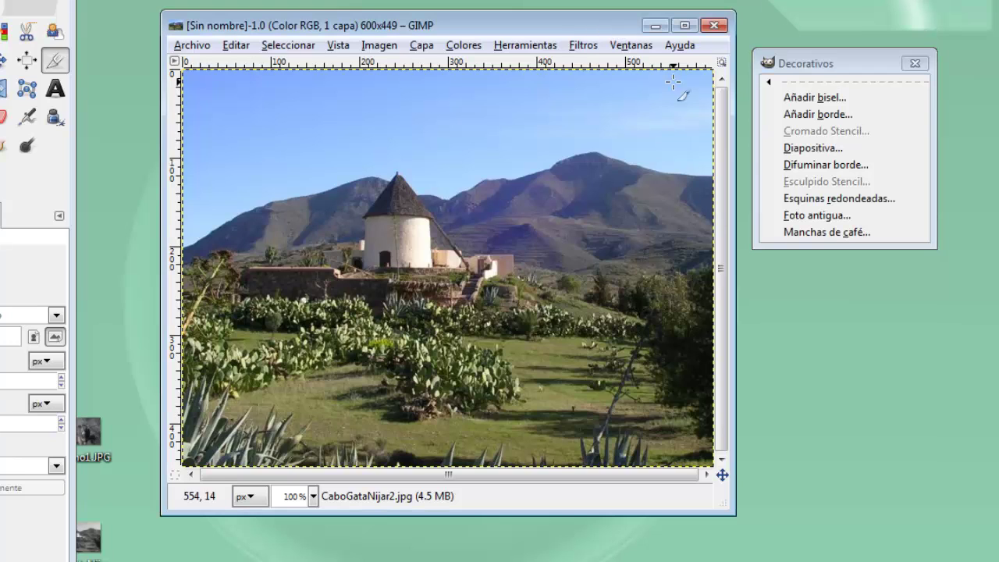
pyautogui.click(810, 148)
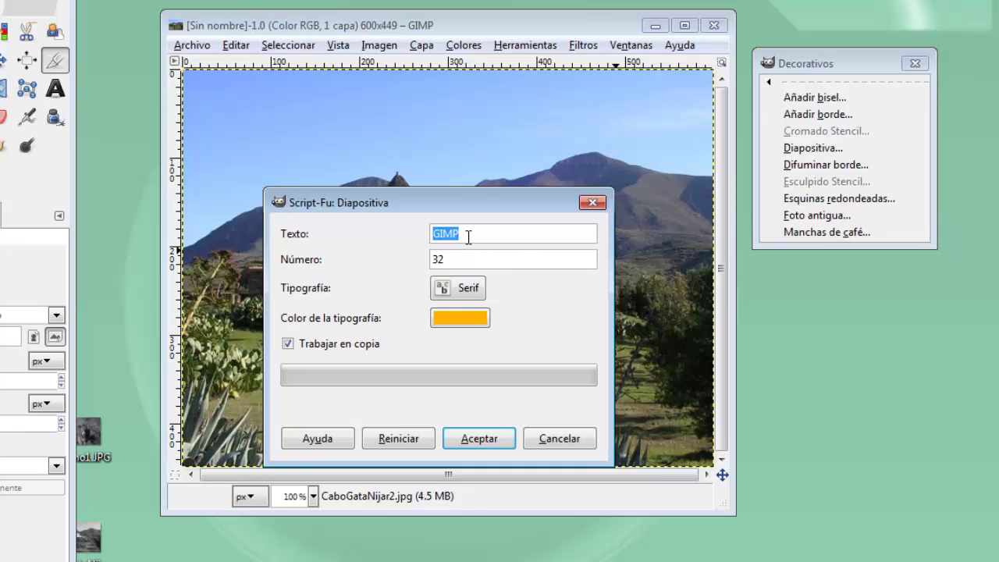
pyautogui.moveTo(469, 234); pyautogui.dragTo(384, 240)
pyautogui.write('Cabo de ')
pyautogui.write('Gata')
pyautogui.click(496, 447)
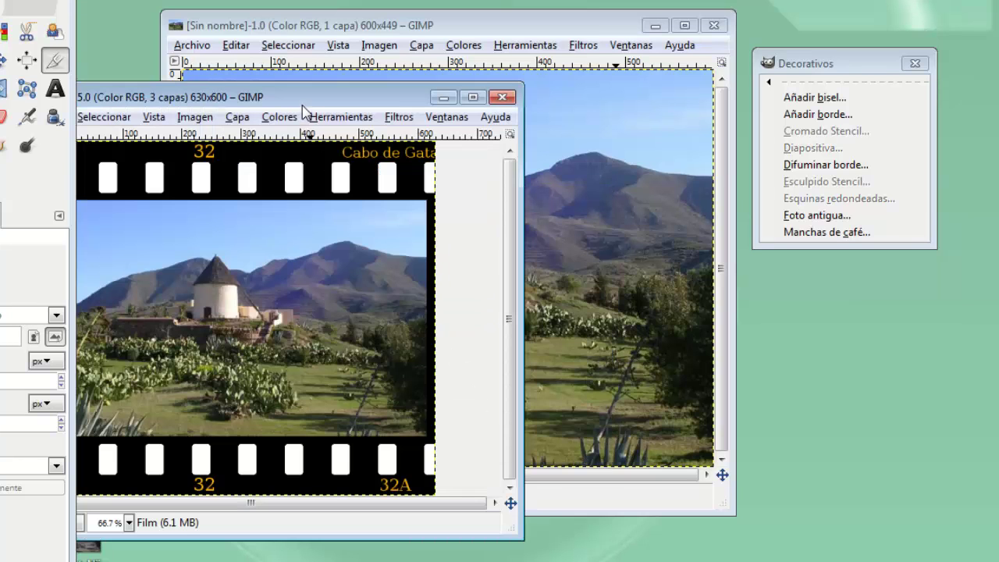
pyautogui.moveTo(301, 96); pyautogui.dragTo(485, 88)
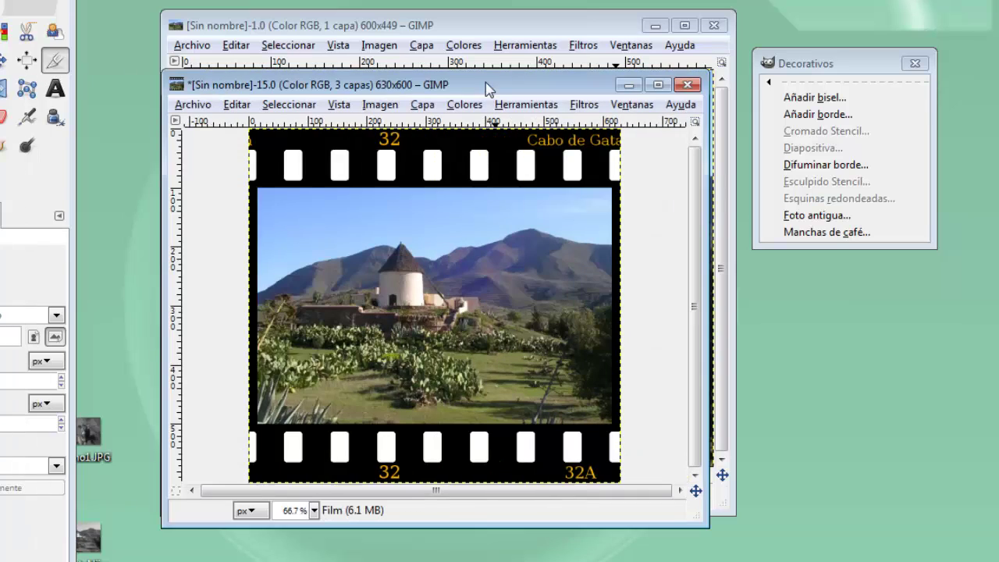
pyautogui.click(687, 85)
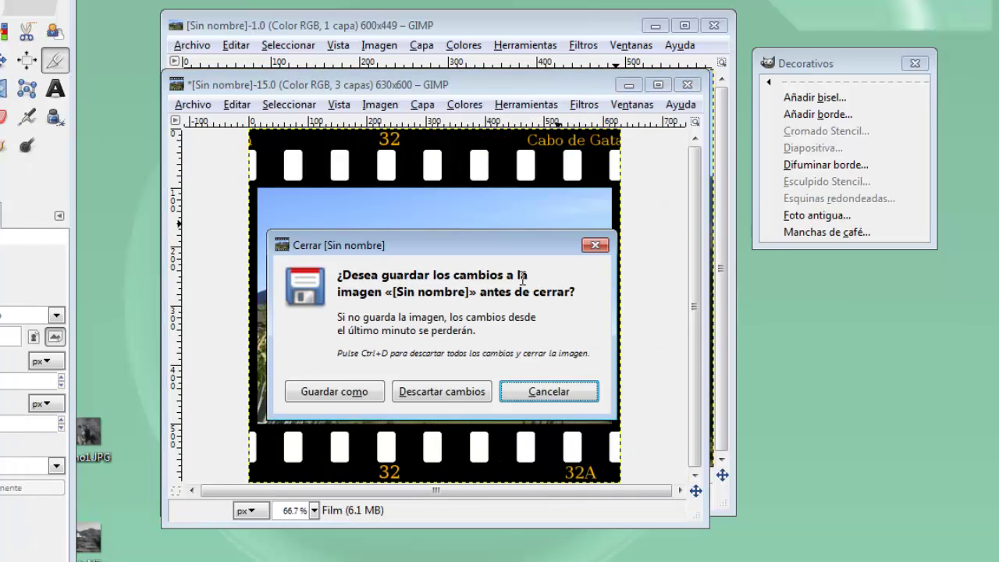
pyautogui.click(441, 395)
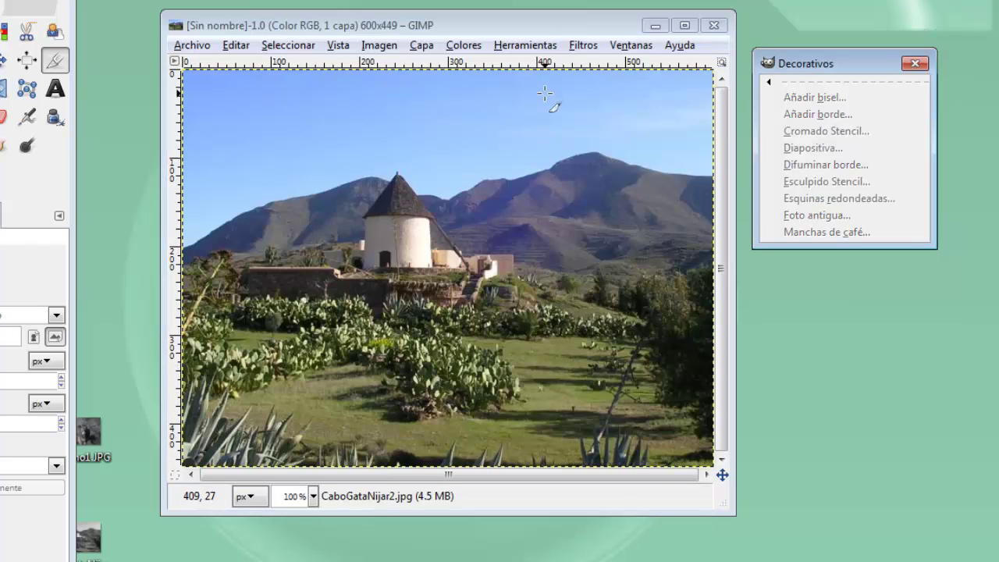
# Step: Apply Difuminar borde with size 16 to the windmill photo
pyautogui.click(537, 25)
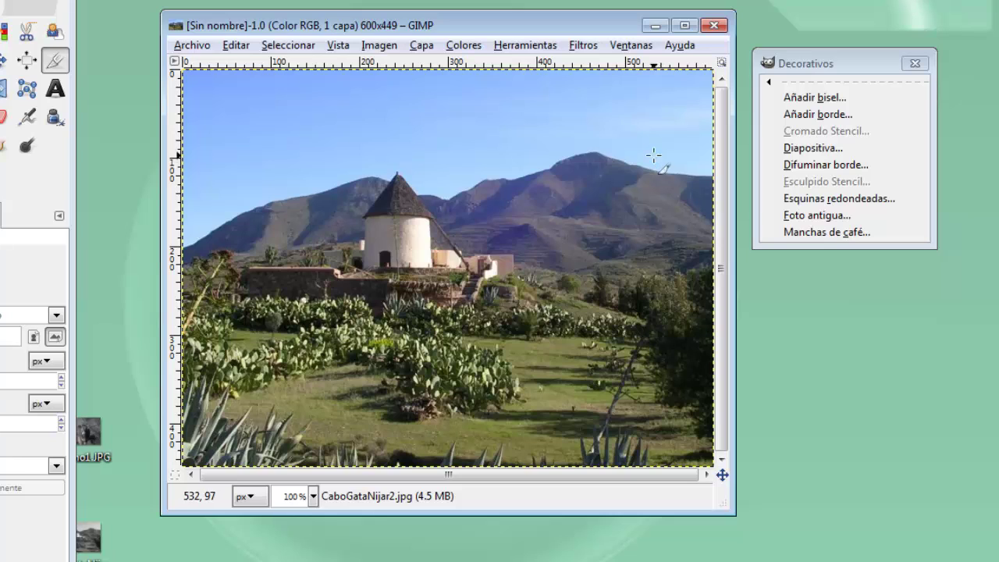
pyautogui.click(826, 165)
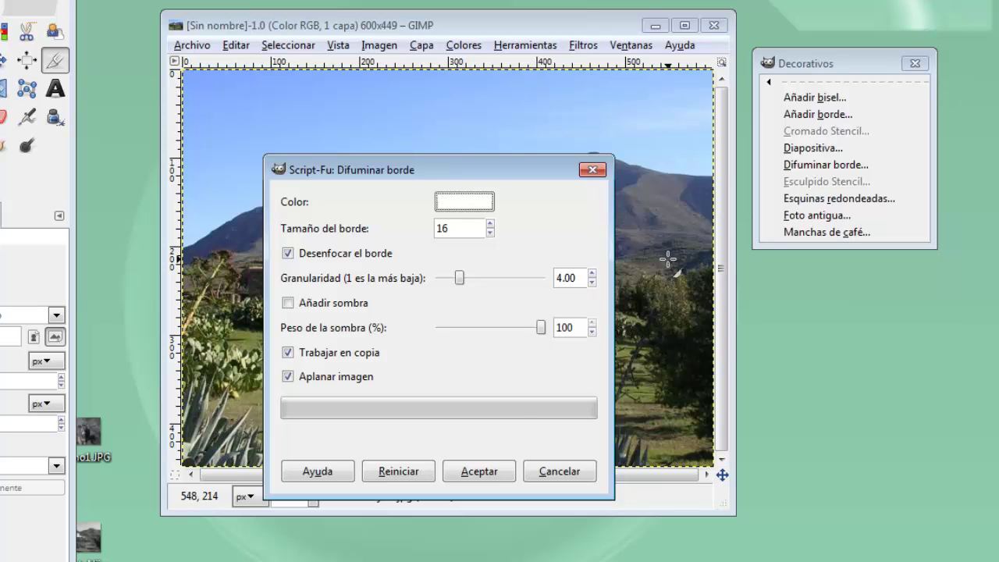
pyautogui.click(474, 474)
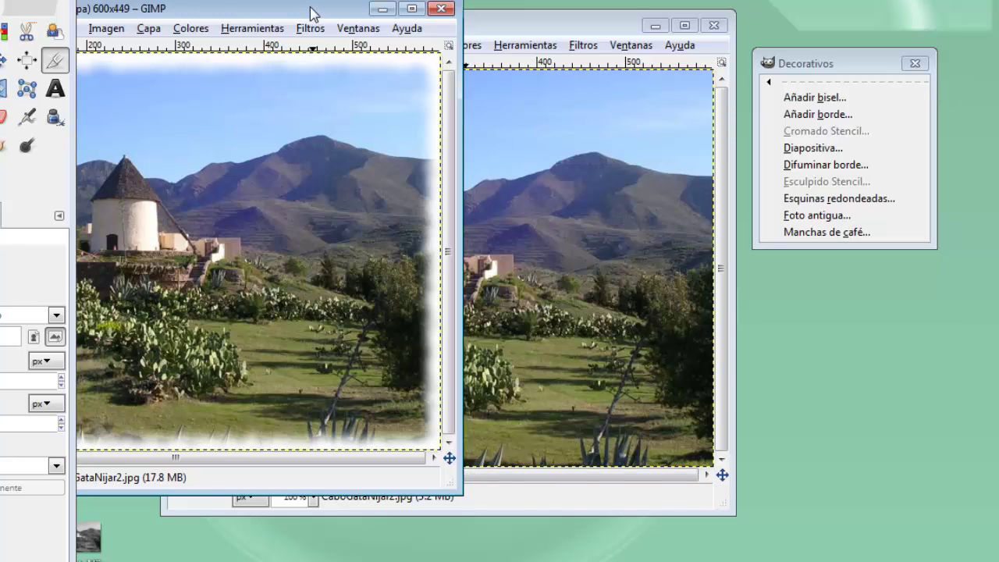
pyautogui.moveTo(312, 13); pyautogui.dragTo(486, 15)
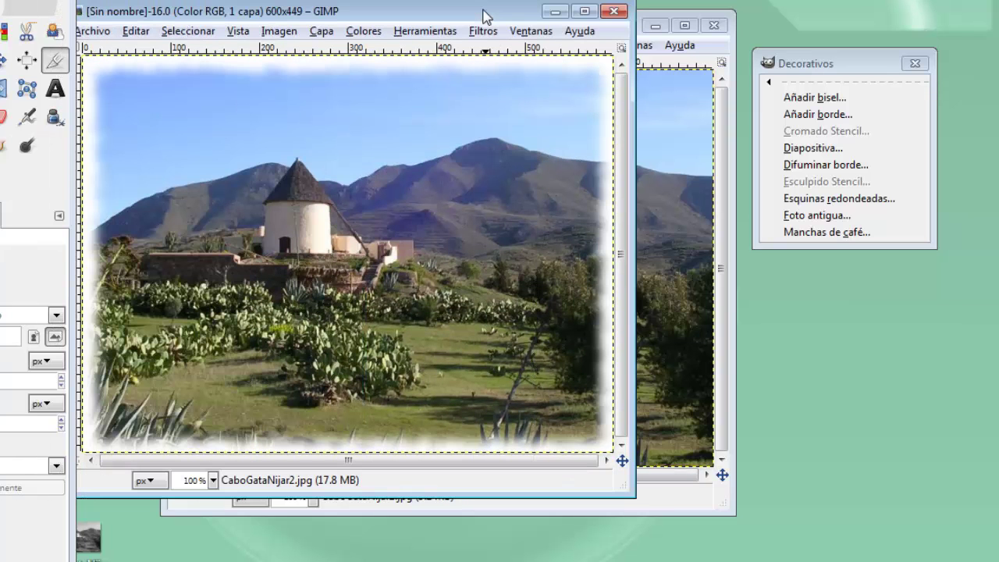
# Step: Close the fuzzy-bordered copy and discard bovino1, returning to the windmill photo
pyautogui.click(614, 11)
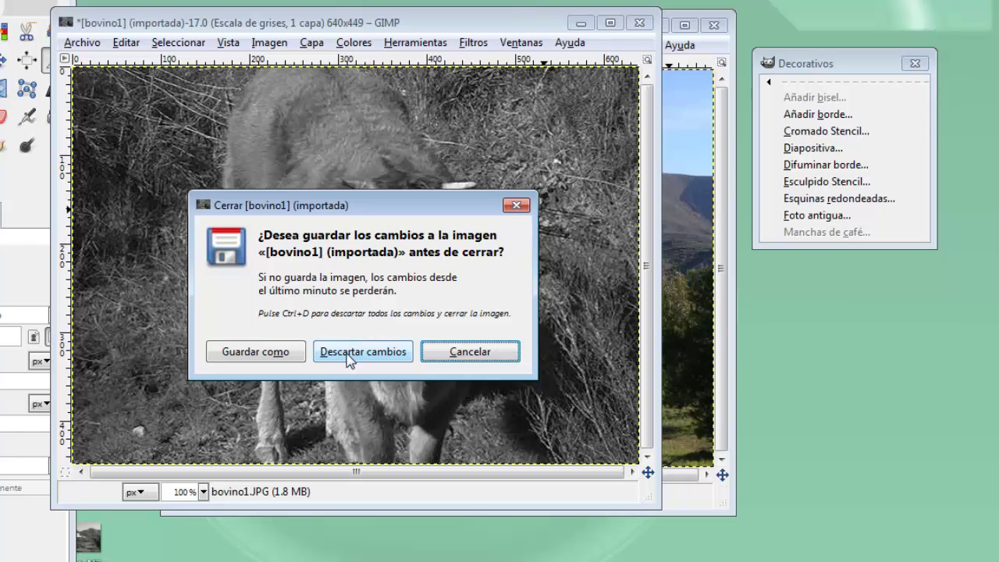
pyautogui.click(348, 355)
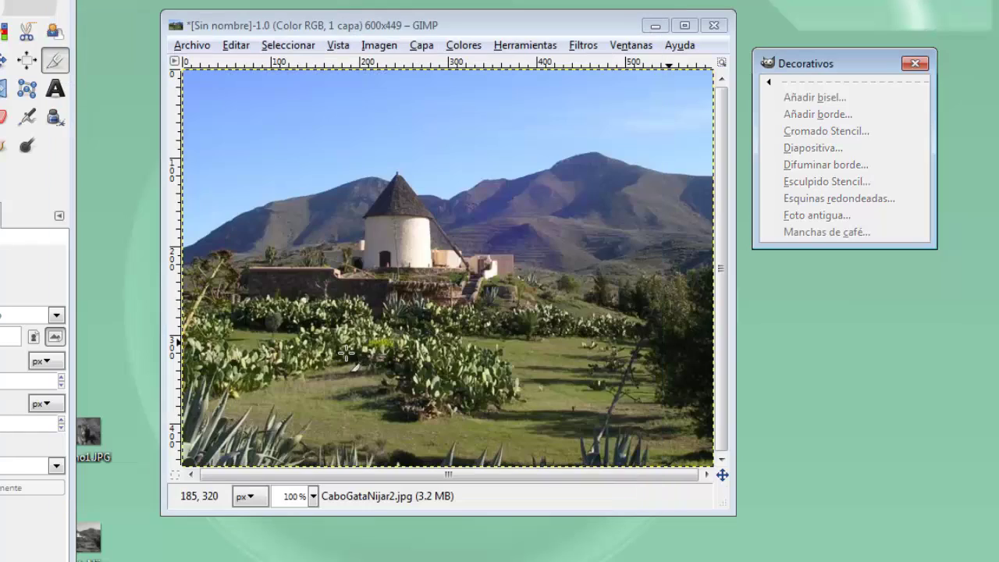
pyautogui.click(607, 33)
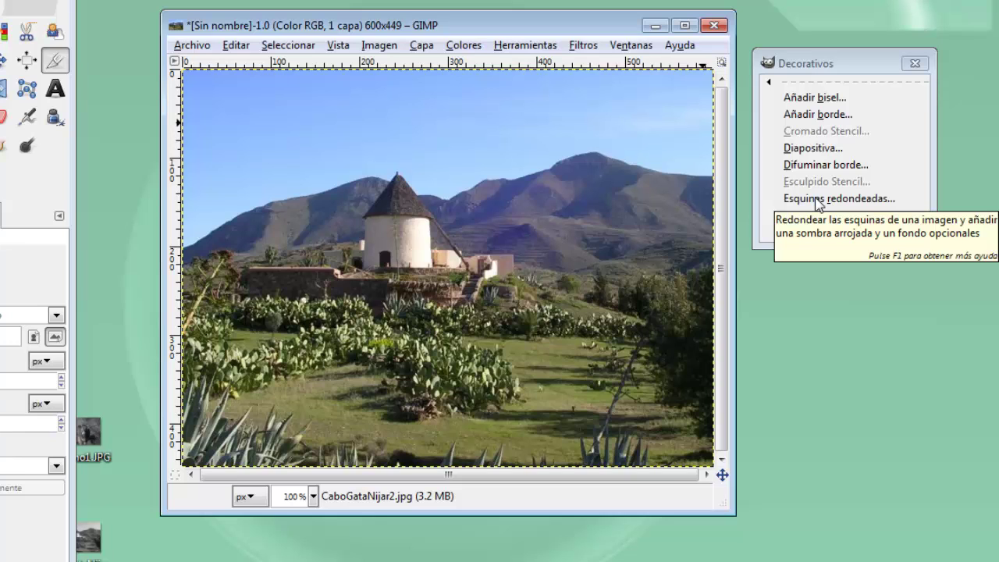
pyautogui.click(817, 199)
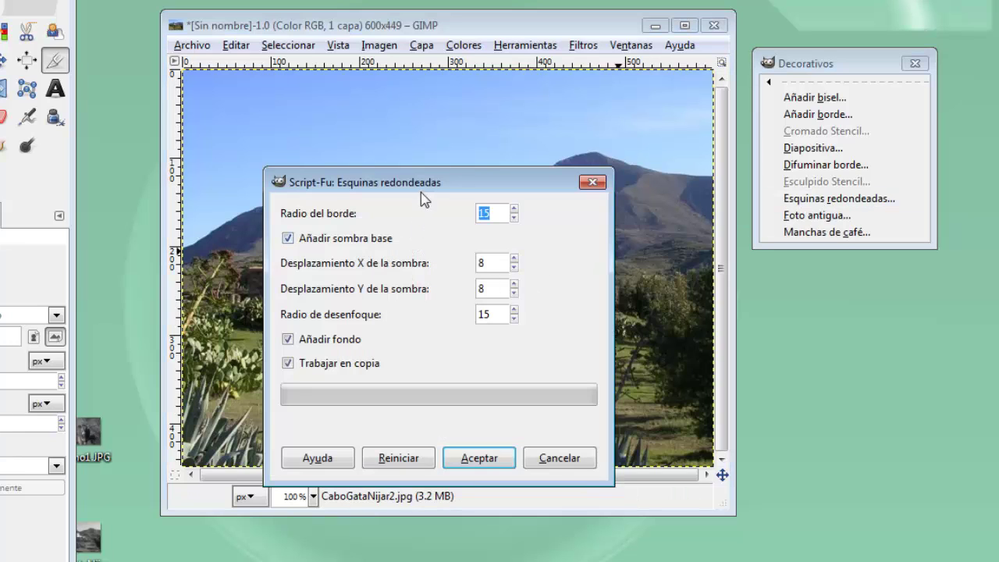
pyautogui.moveTo(421, 192); pyautogui.dragTo(447, 158)
pyautogui.click(496, 431)
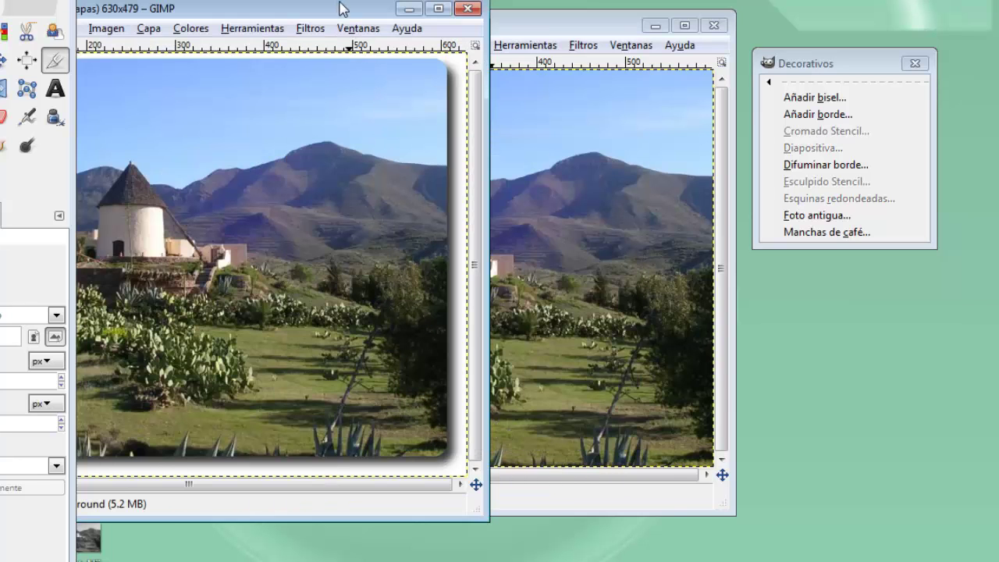
pyautogui.moveTo(340, 8); pyautogui.dragTo(524, 37)
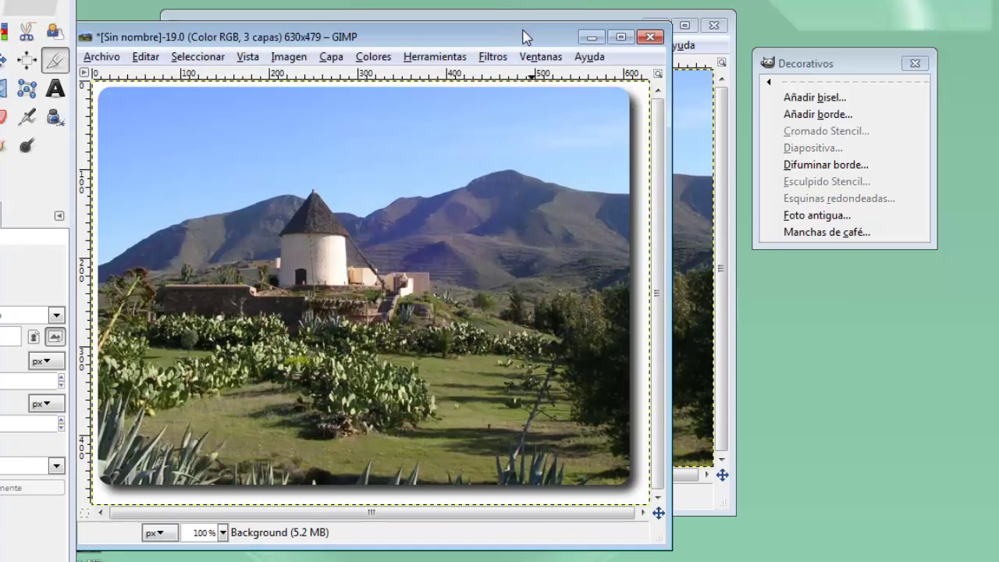
pyautogui.click(651, 38)
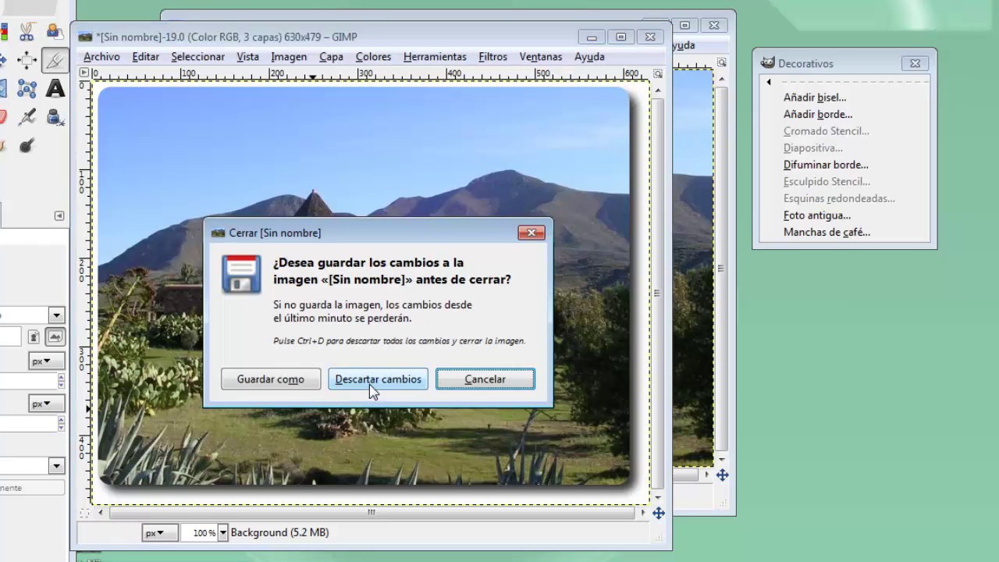
pyautogui.click(369, 380)
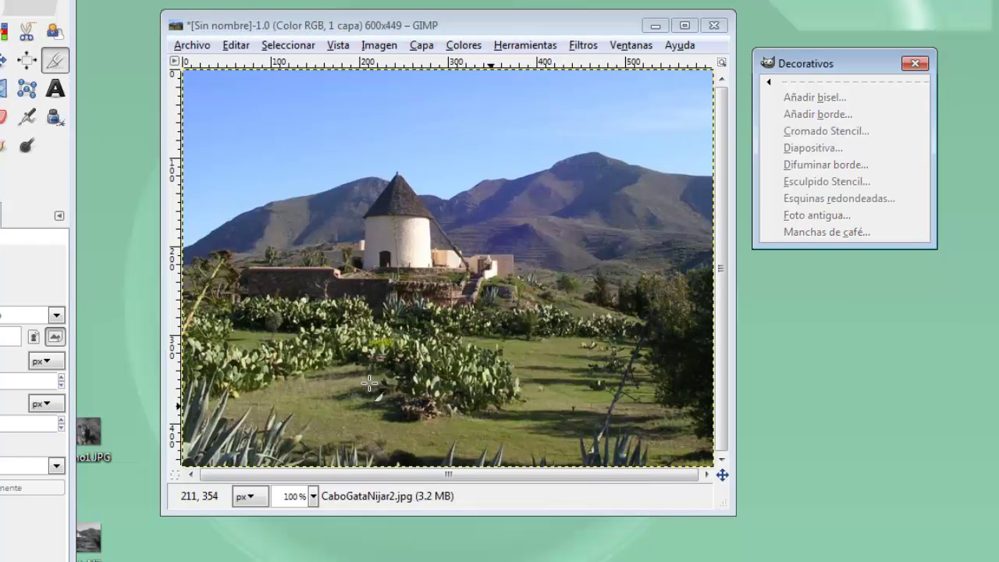
pyautogui.click(459, 29)
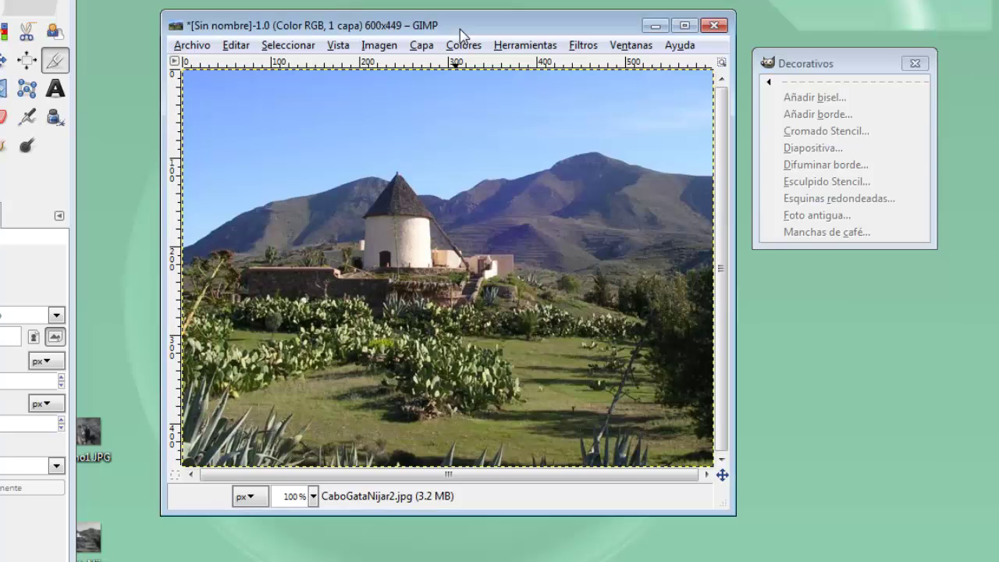
pyautogui.click(810, 219)
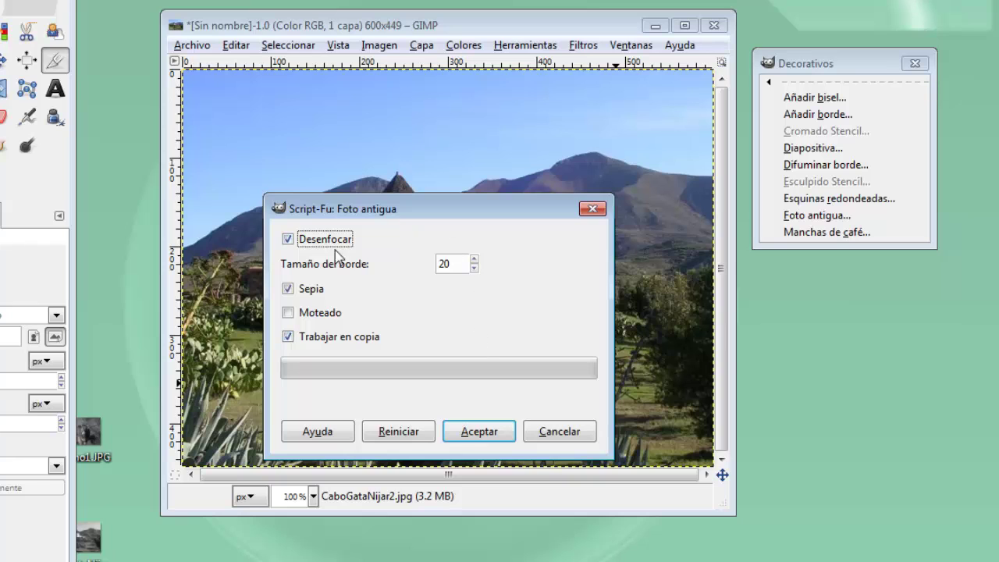
pyautogui.click(478, 431)
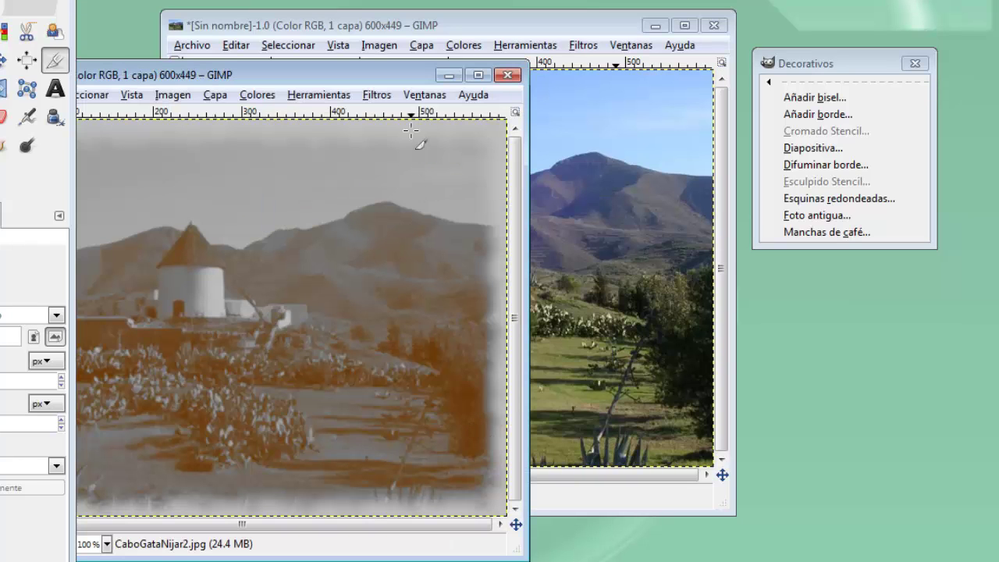
pyautogui.moveTo(387, 76)
pyautogui.mouseDown()
pyautogui.moveTo(484, 59)
pyautogui.moveTo(544, 63)
pyautogui.mouseUp()
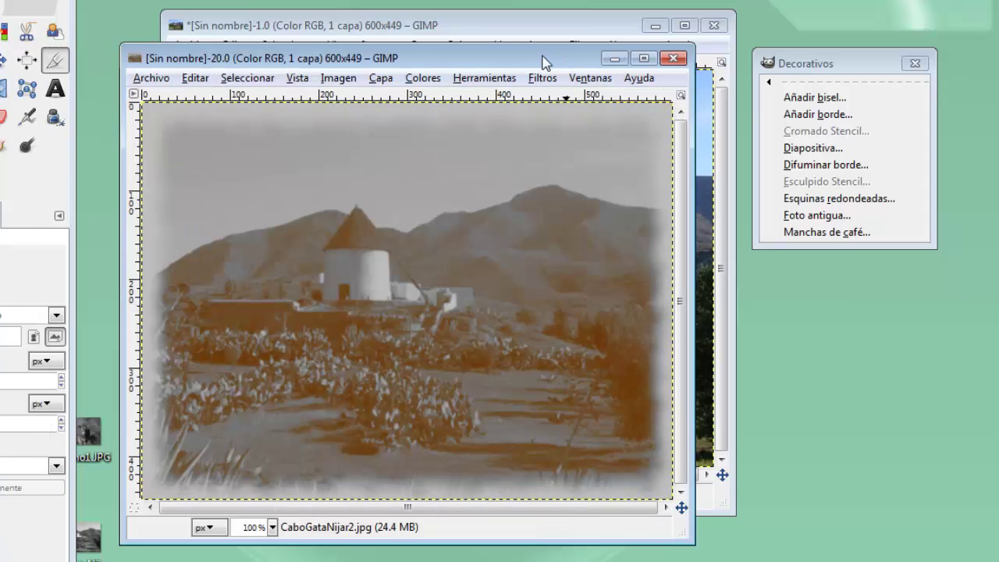
pyautogui.click(672, 58)
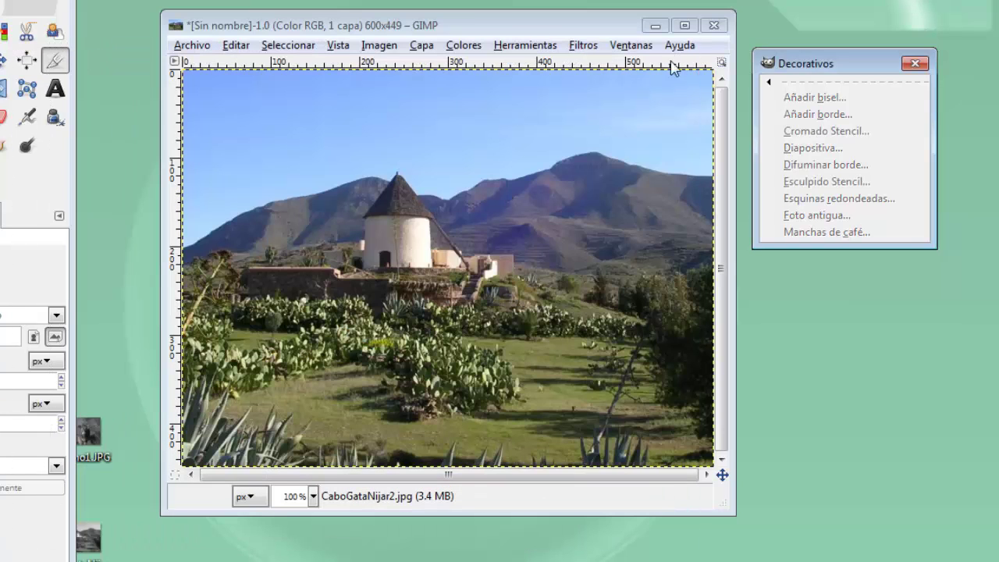
# Step: Apply Manchas de café to the windmill photo with 3 stains and Color oscuro
pyautogui.click(581, 26)
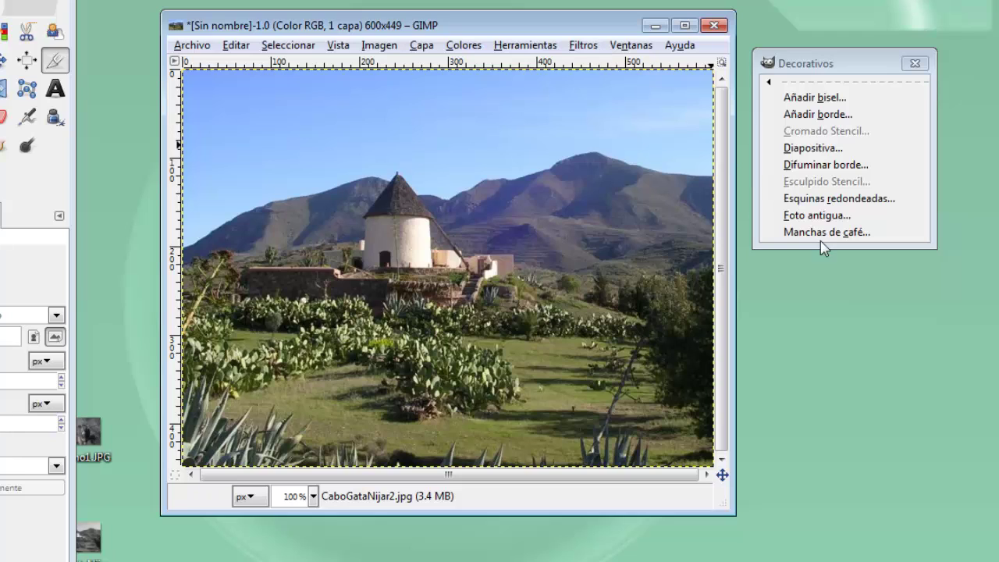
pyautogui.click(819, 232)
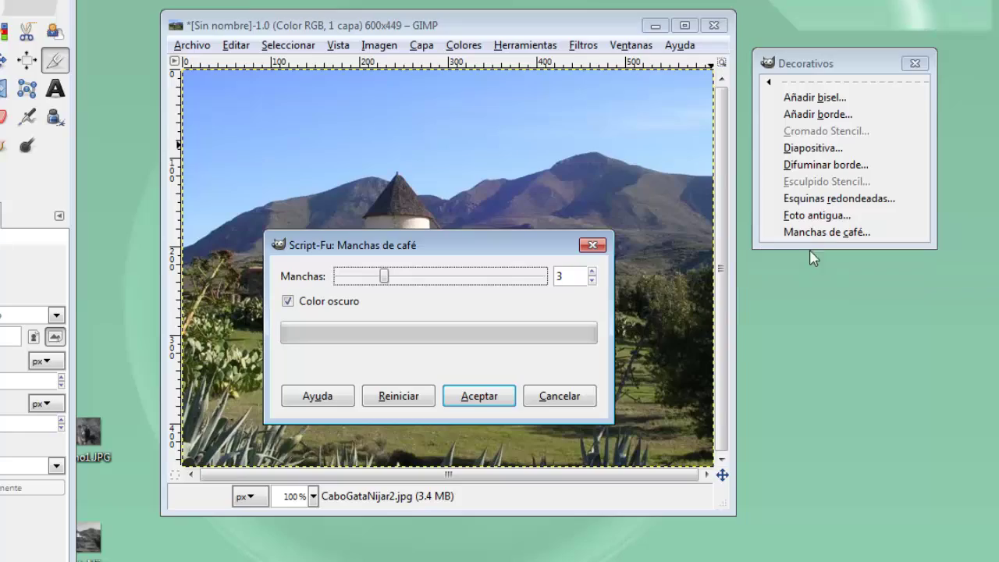
pyautogui.click(487, 398)
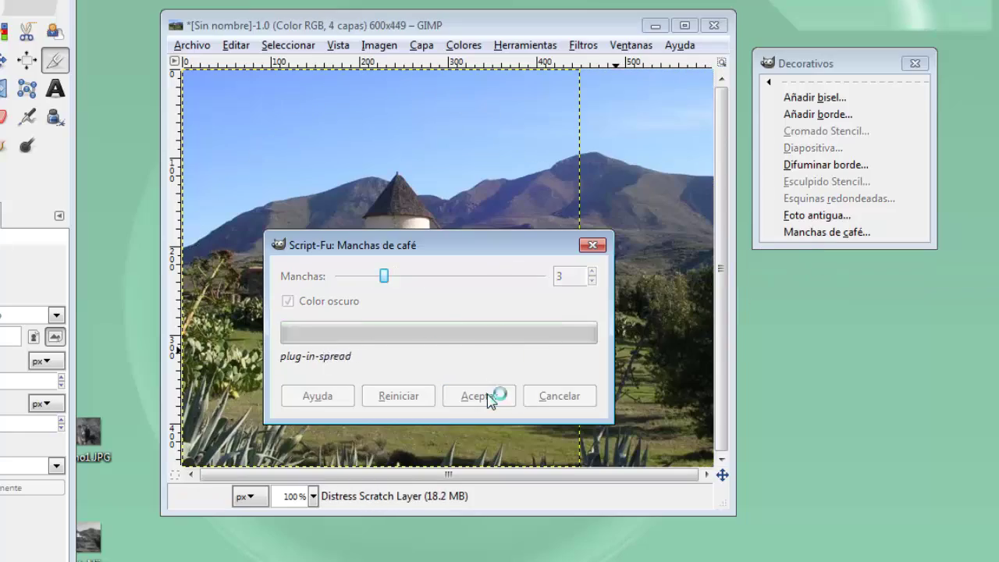